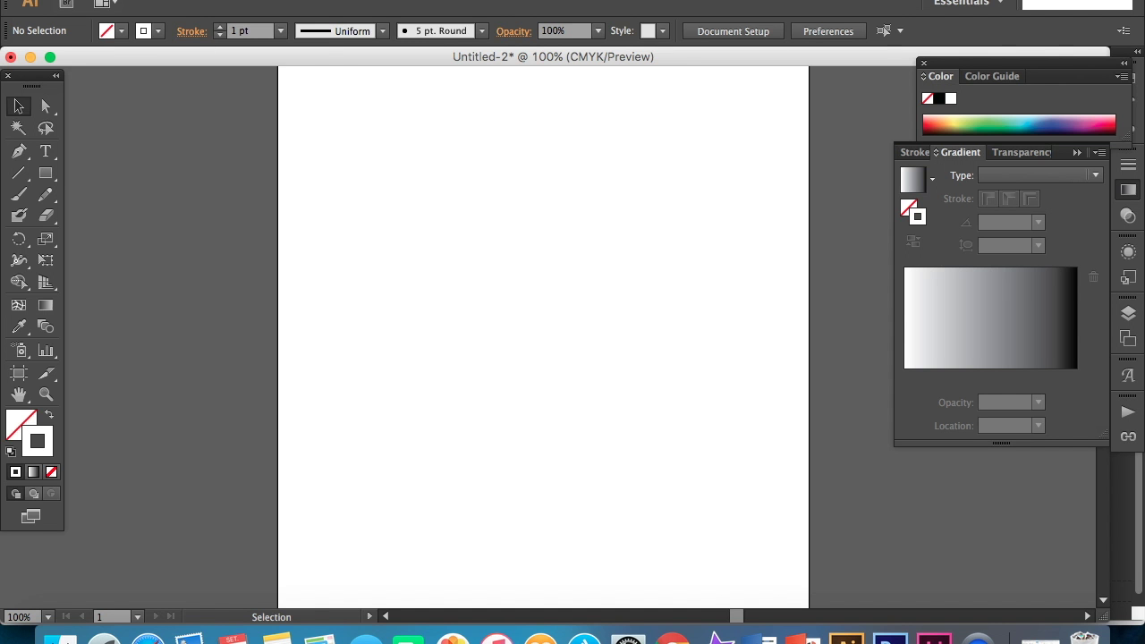
Place the campfire marshmallow photo into the Untitled-2 document.
left_click(134, 1)
left_click(205, 241)
scroll(582, 212, "down", 5)
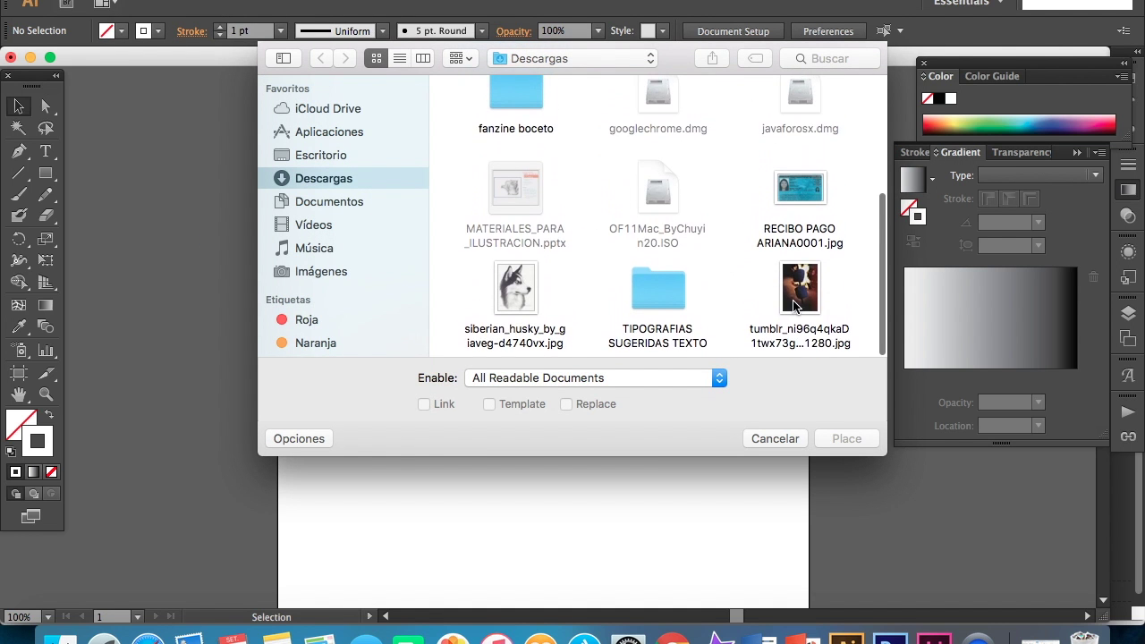
double_click(793, 306)
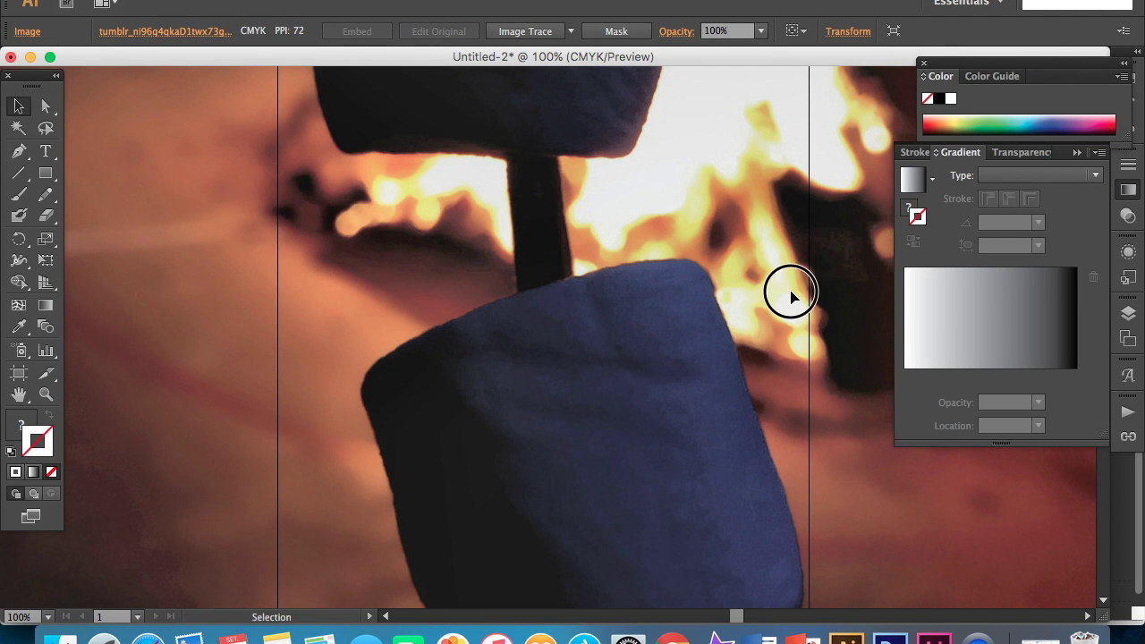
left_click_drag(791, 297, 787, 193)
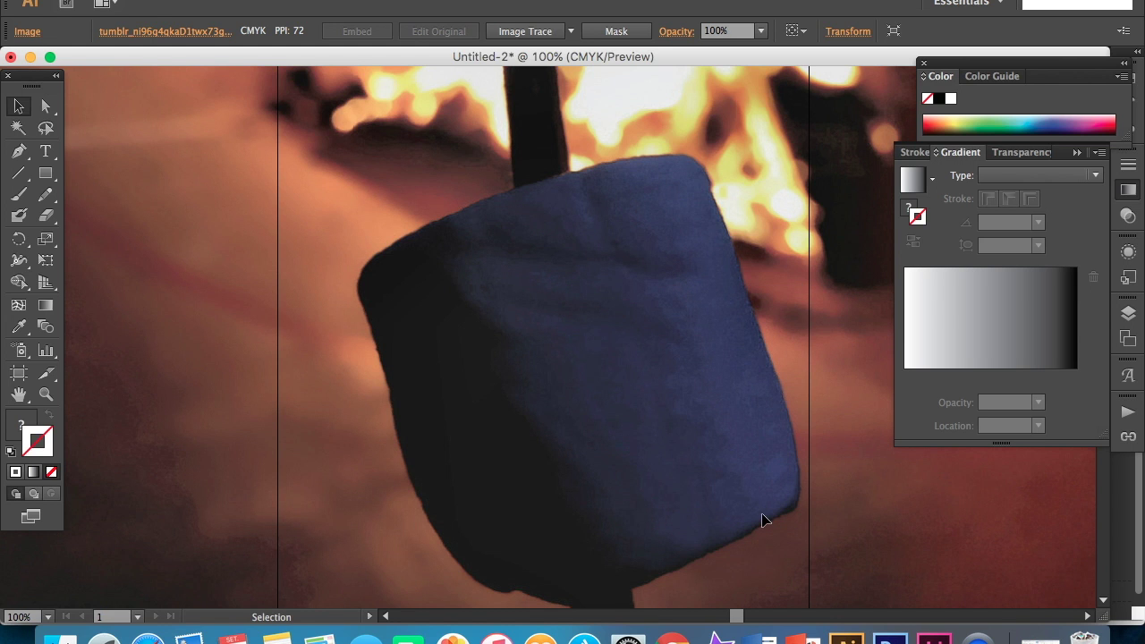
Shrink the placed photo and move it onto the white artboard.
key("super+minus")
key("super+minus")
key("super+minus")
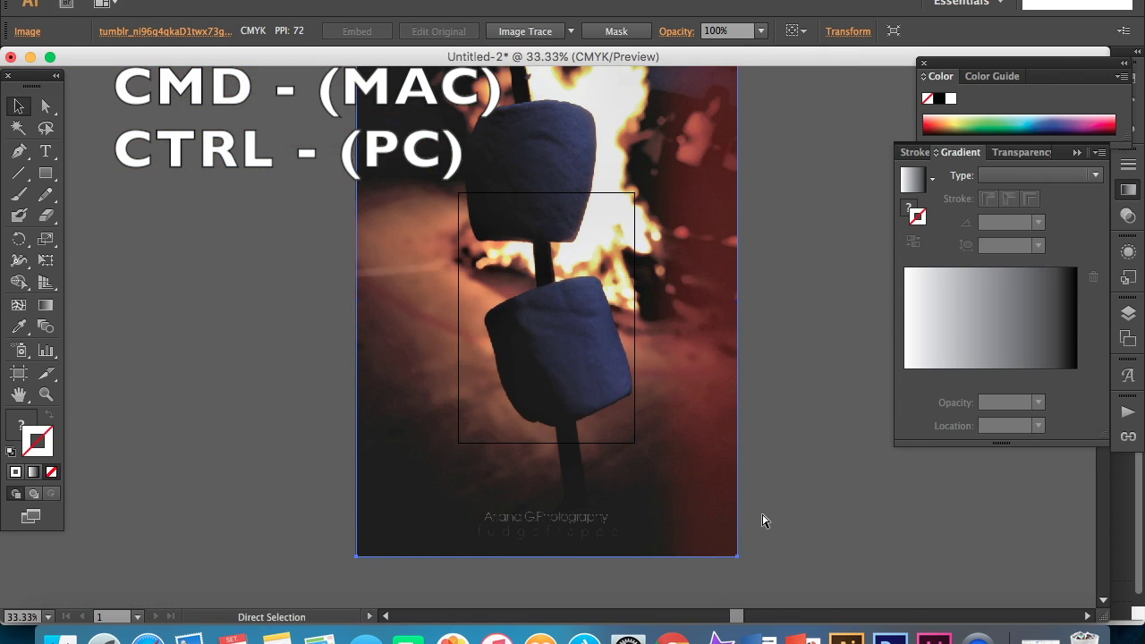
key("super+minus")
left_click(762, 520)
left_click(664, 471)
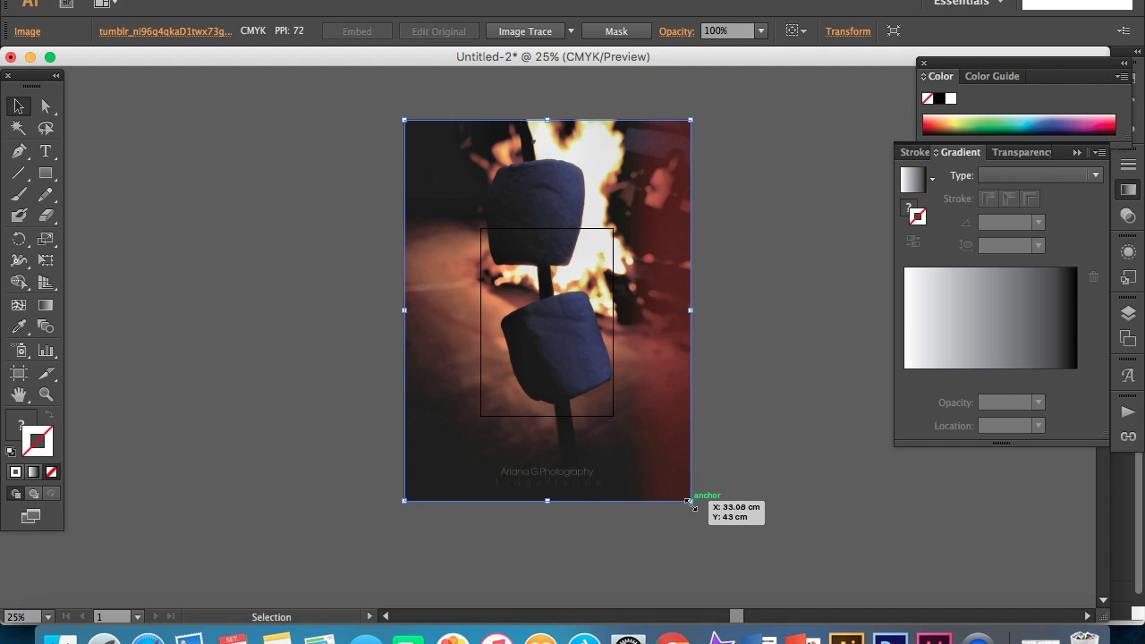
left_click_drag(689, 502, 504, 193)
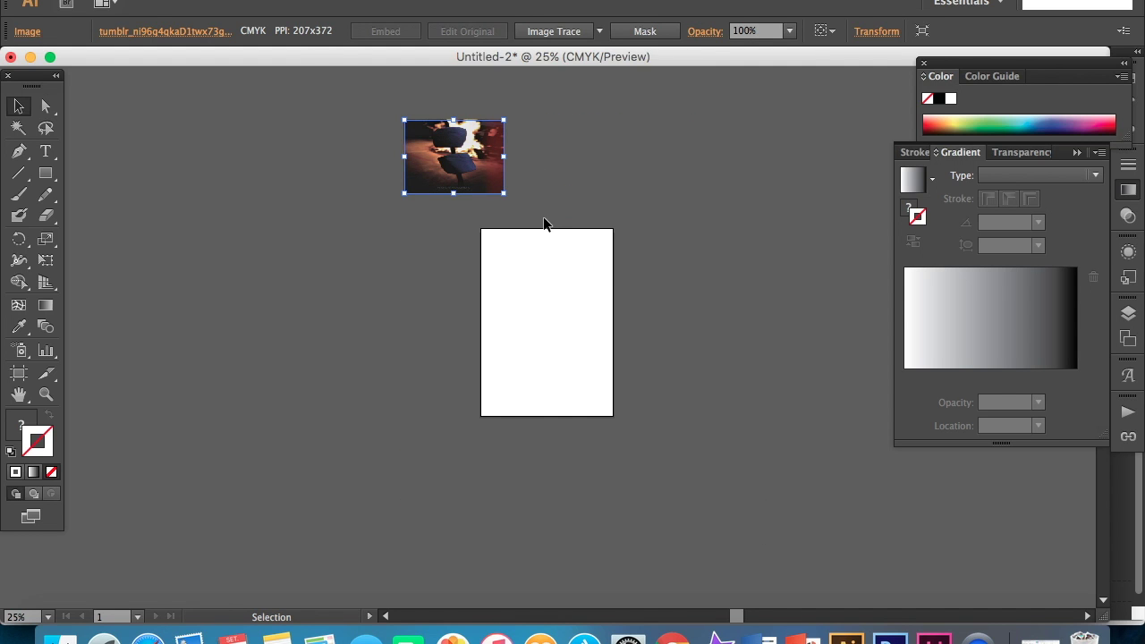
key("super+z")
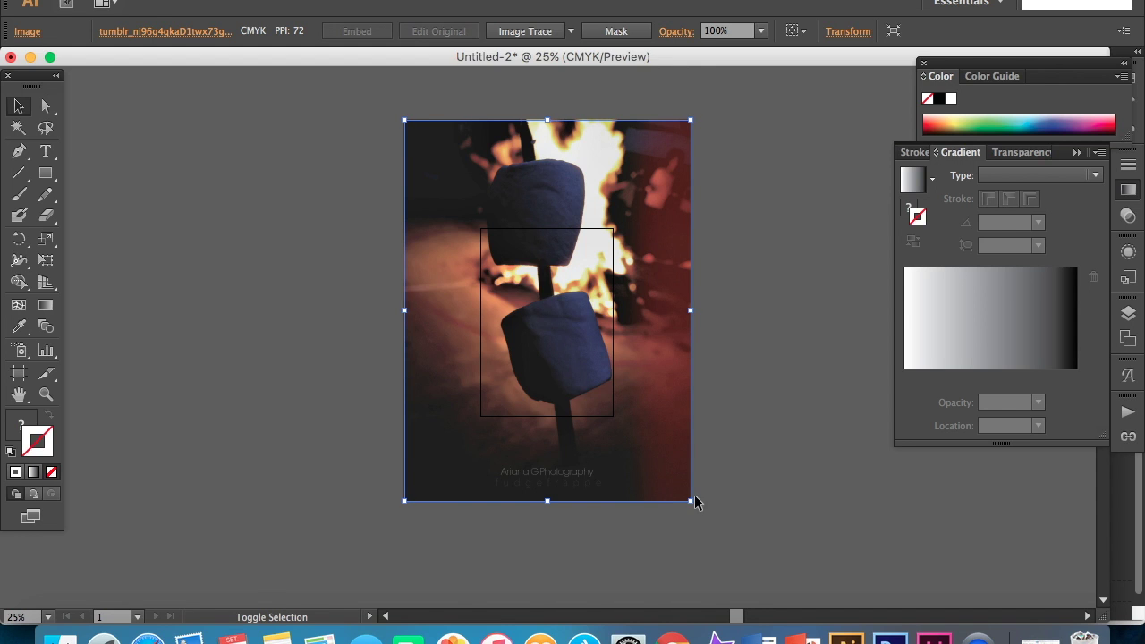
left_click_drag(691, 501, 494, 220)
left_click_drag(449, 176, 552, 324)
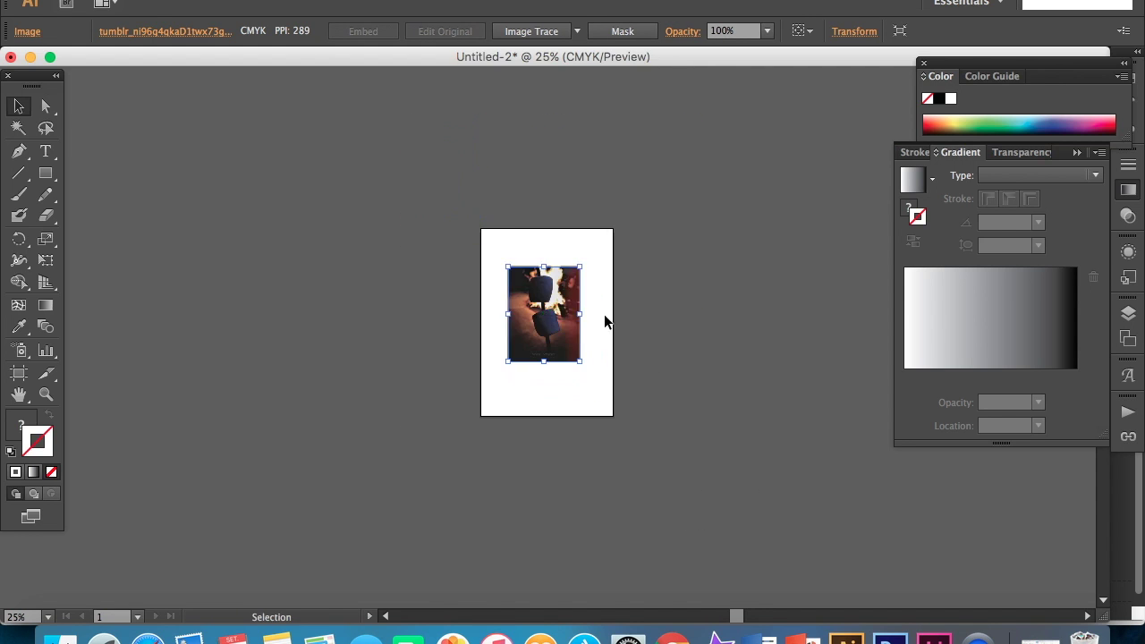
left_click(605, 317)
Enlarge the photo to cover the artboard and zoom to 200% on the marshmallow.
key("super+equal")
key("super+equal")
key("super+equal")
key("super+equal")
key("super+equal")
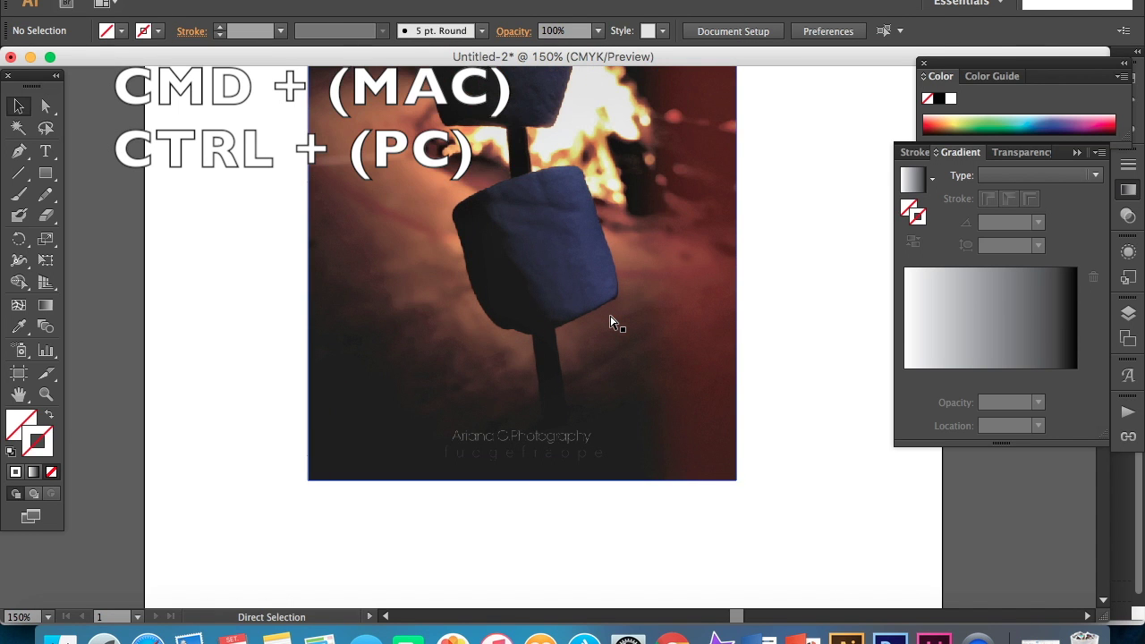
left_click(611, 322)
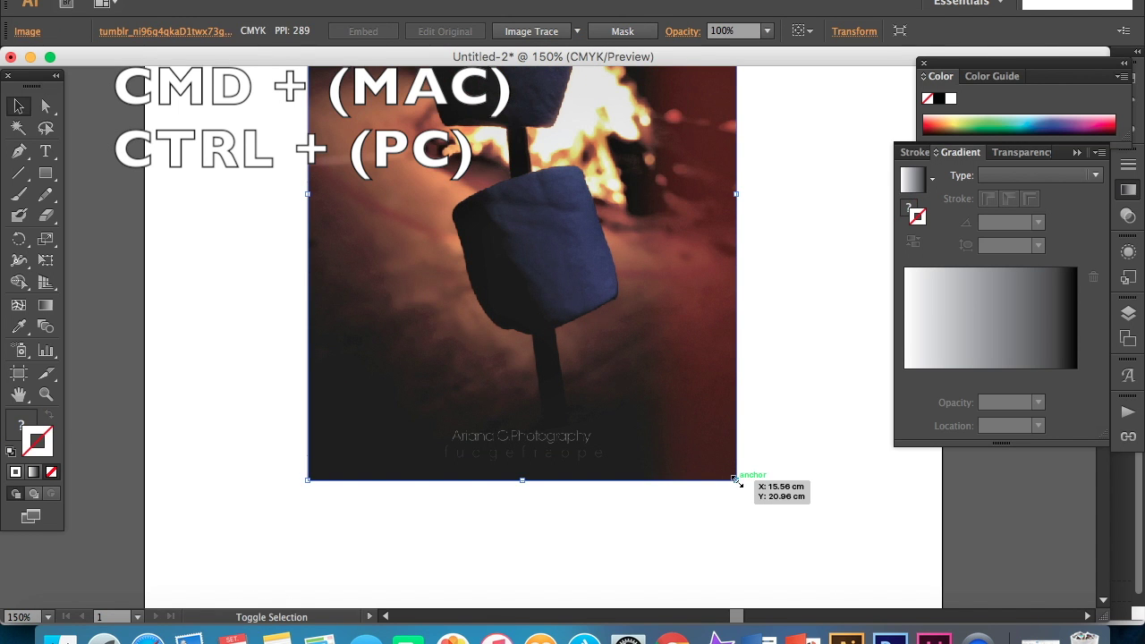
left_click_drag(735, 482, 934, 552)
left_click_drag(710, 408, 626, 412)
left_click(857, 407)
key("super+equal")
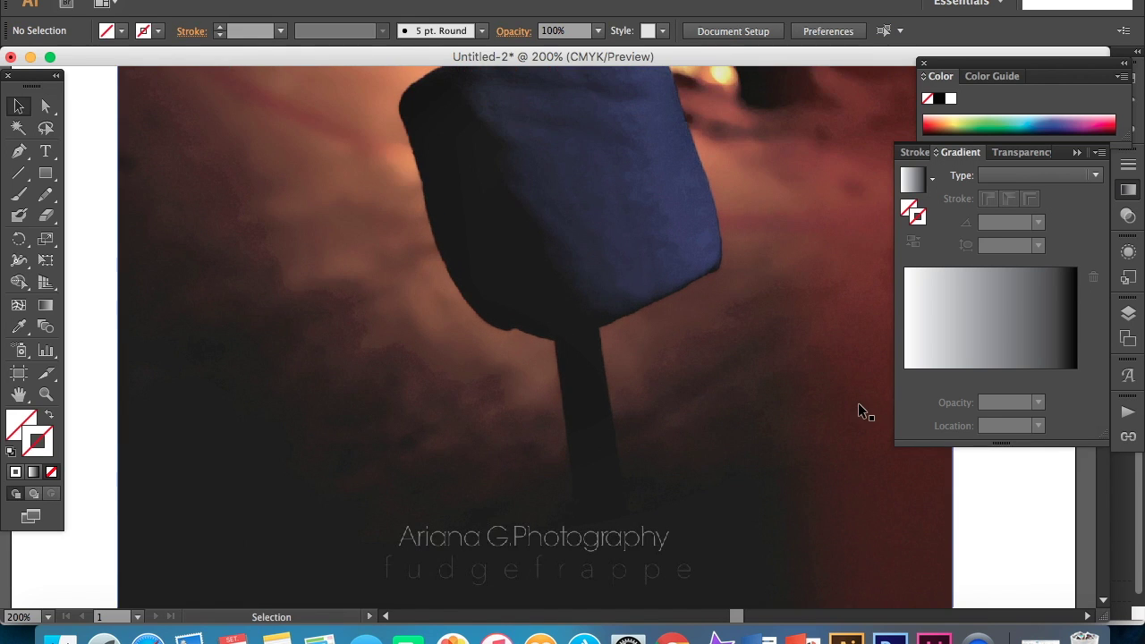
scroll(858, 407, "up", 5)
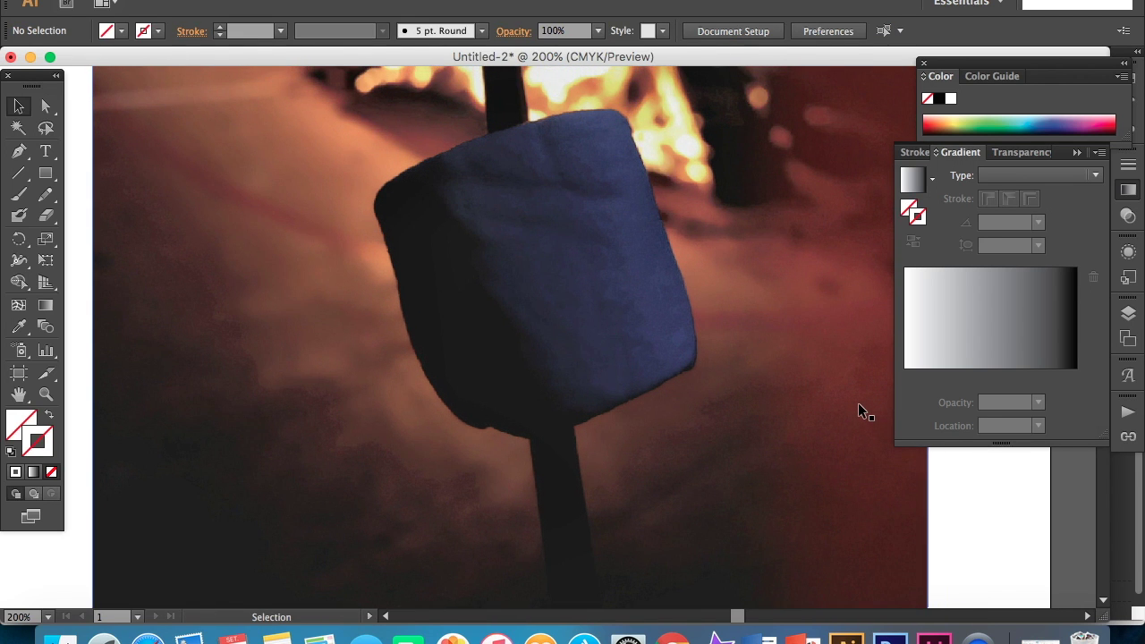
key("p")
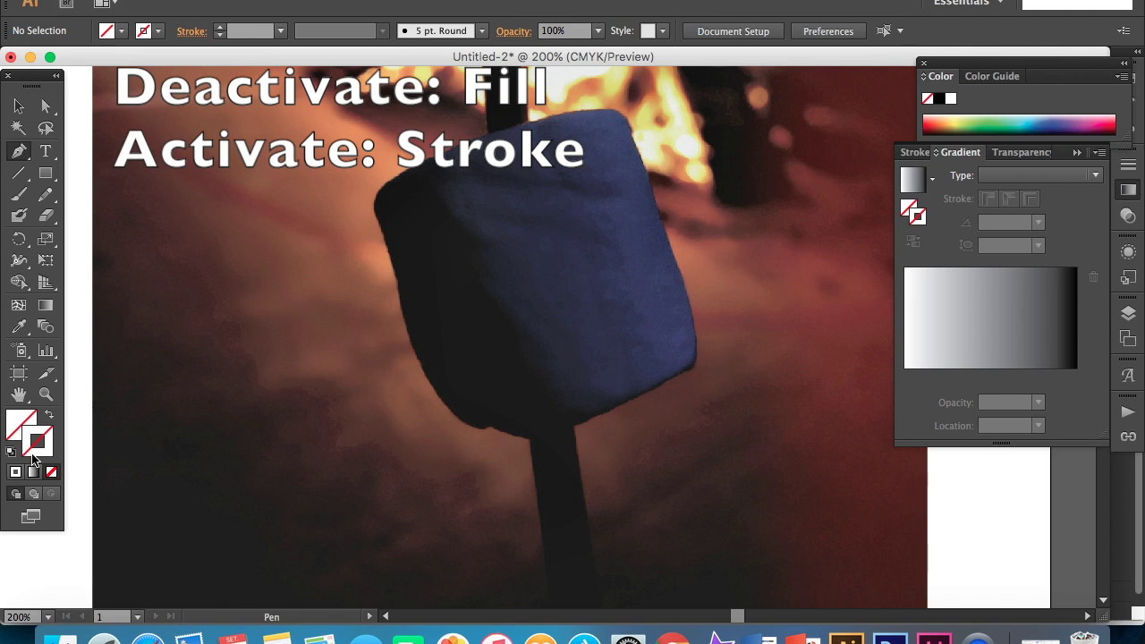
Set a black 1 pt stroke and draw a closed curved path around the lower marshmallow.
left_click(37, 444)
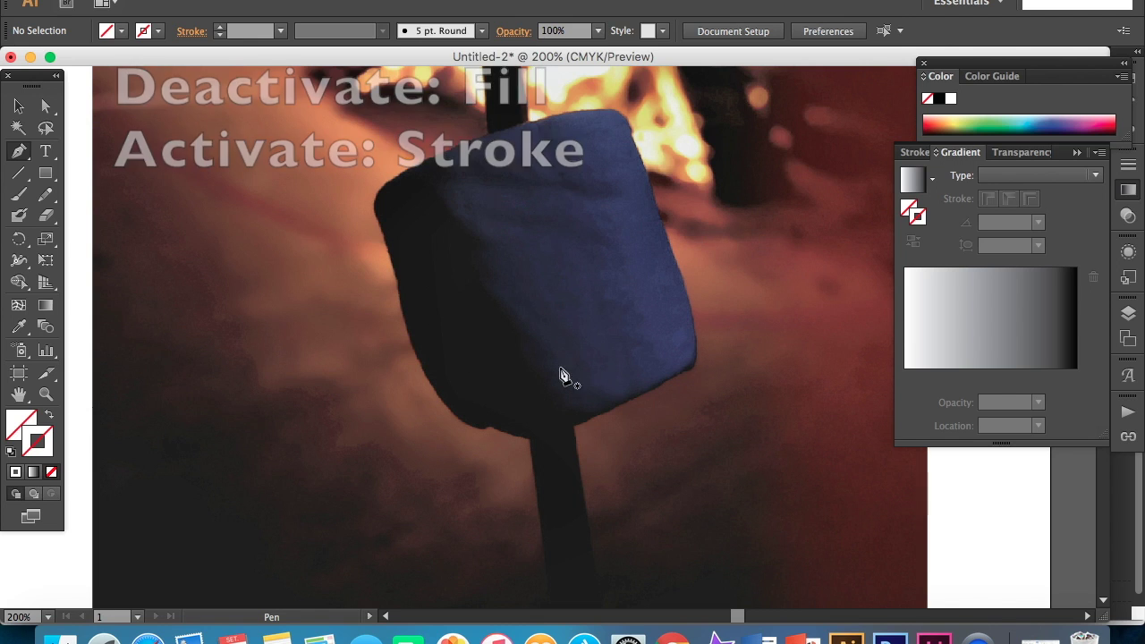
left_click(14, 474)
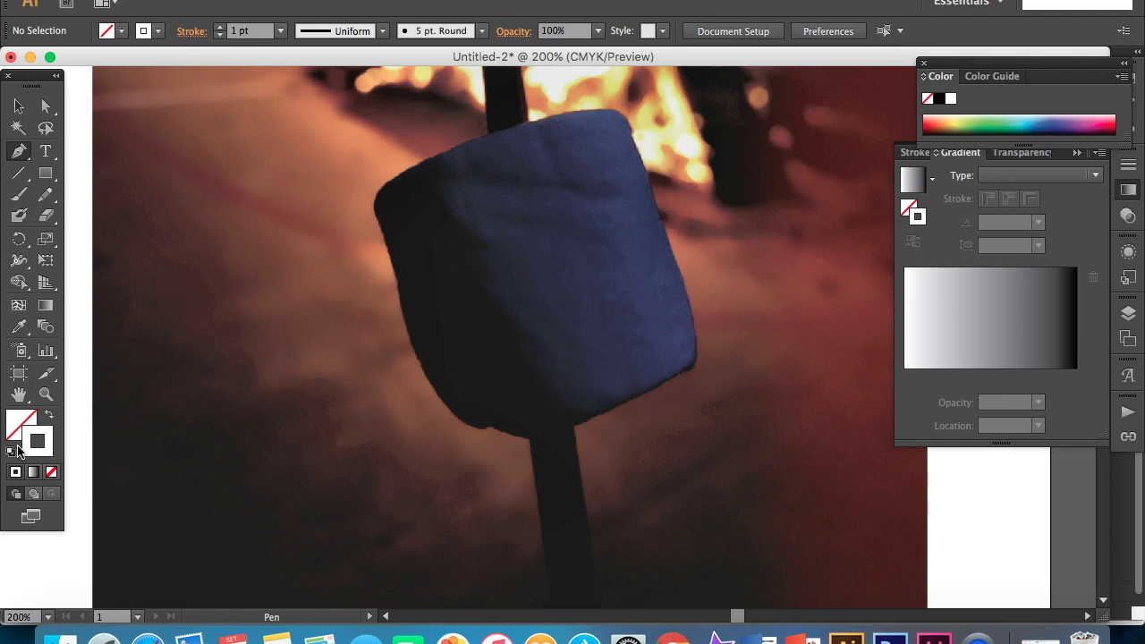
left_click(378, 222)
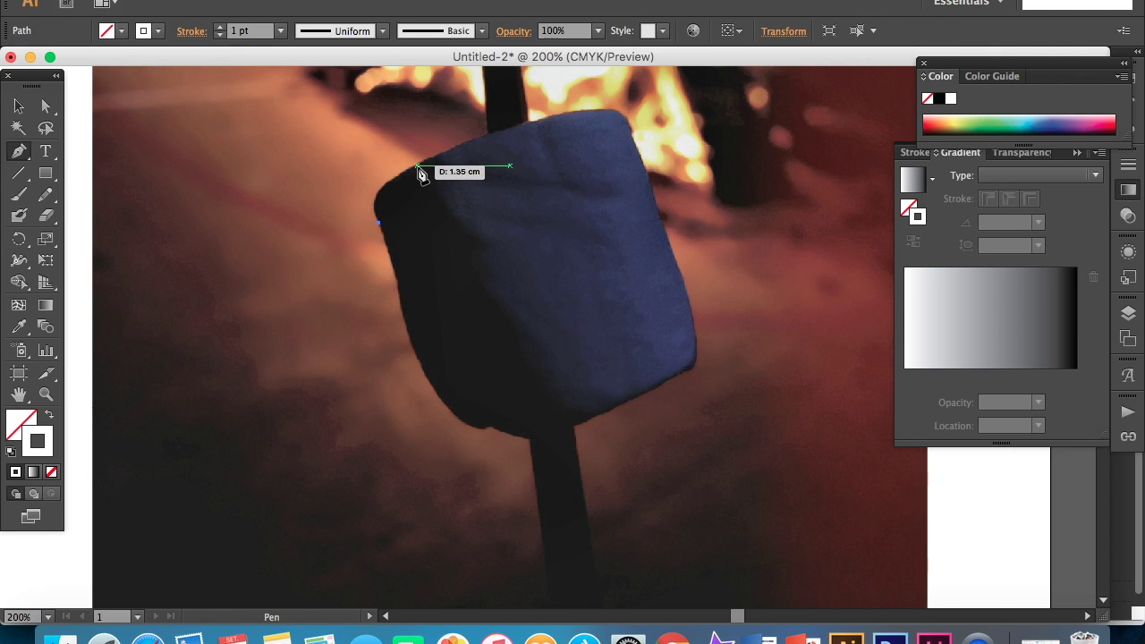
left_click_drag(419, 168, 485, 140)
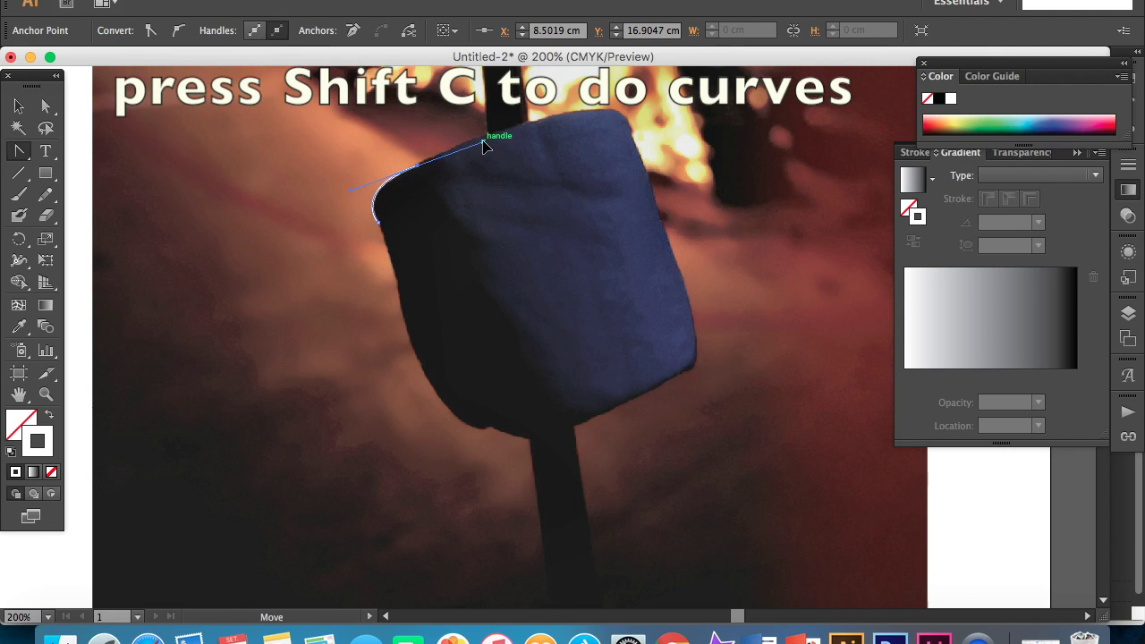
left_click_drag(591, 109, 672, 105)
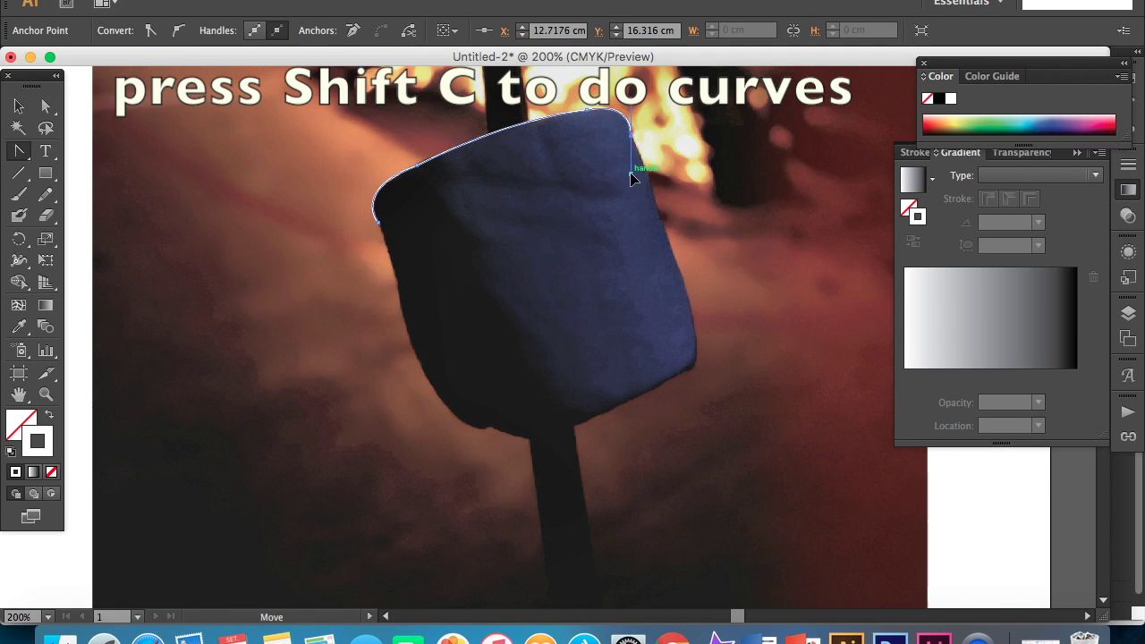
left_click_drag(692, 367, 643, 388)
left_click_drag(491, 429, 435, 404)
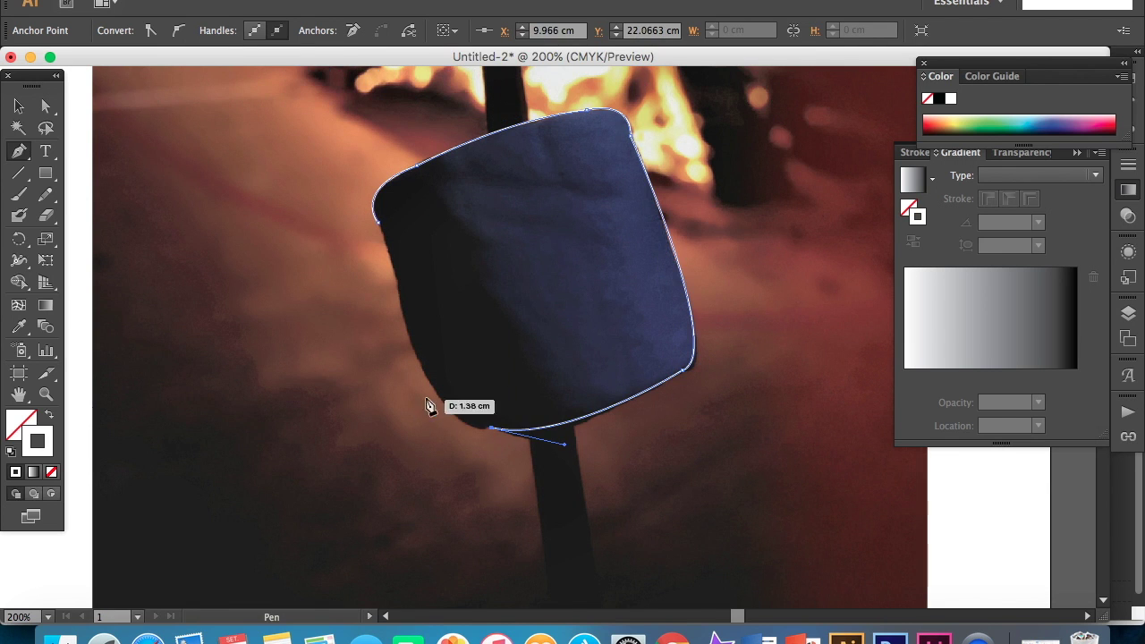
left_click(398, 283)
key("v")
Zoom to 300% and add an extra anchor point on the outline's left edge.
left_click(286, 333)
key("super+equal")
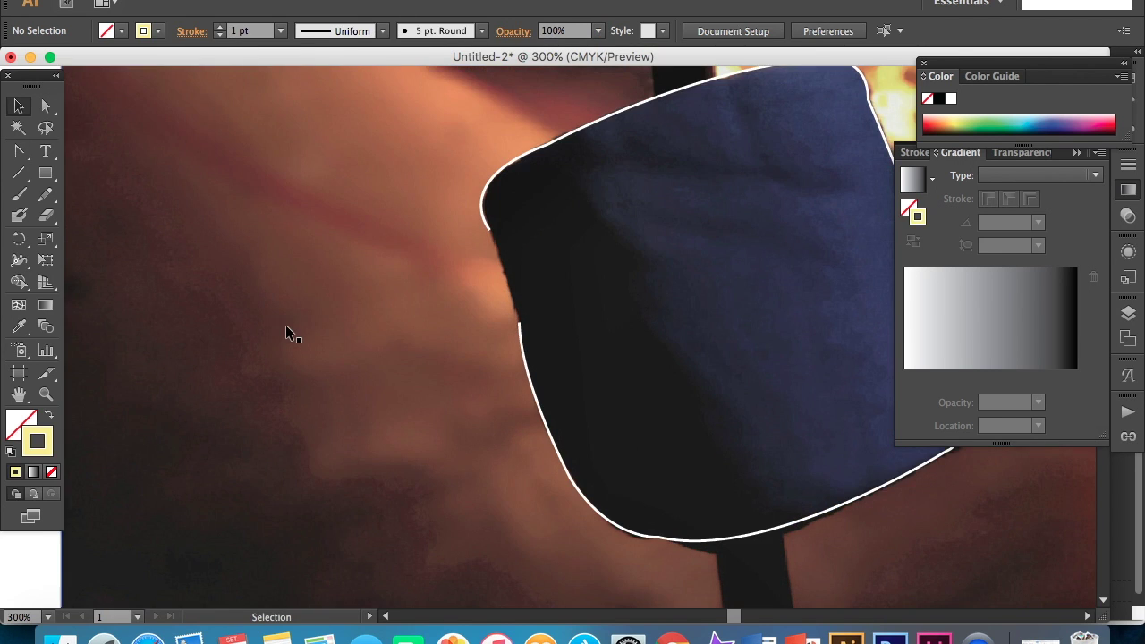
left_click(492, 235)
key("p")
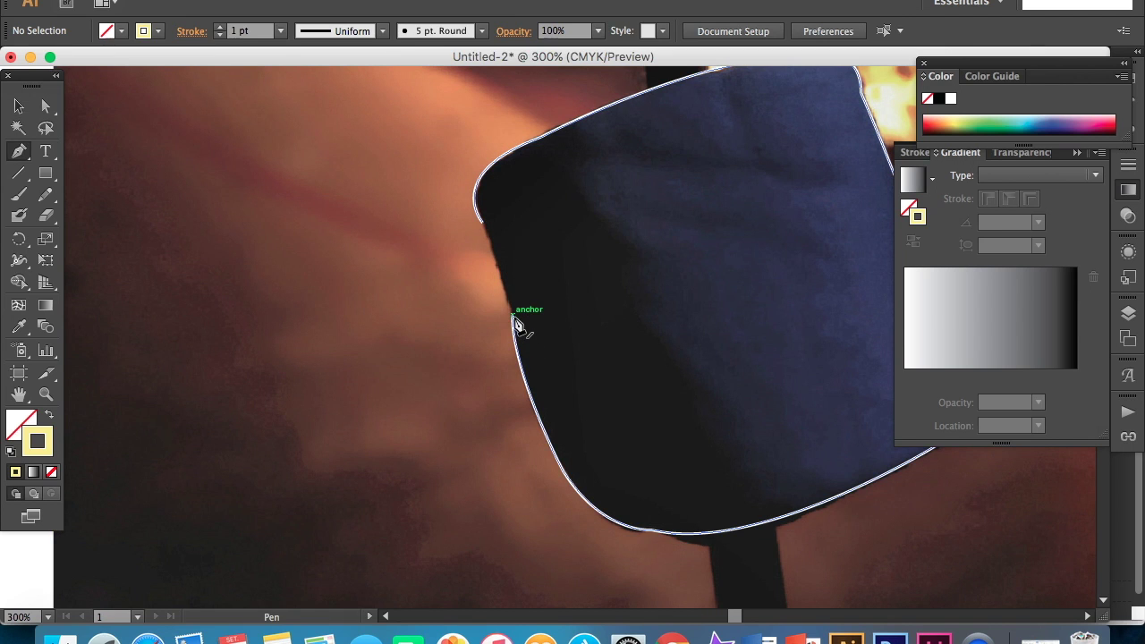
left_click(513, 318)
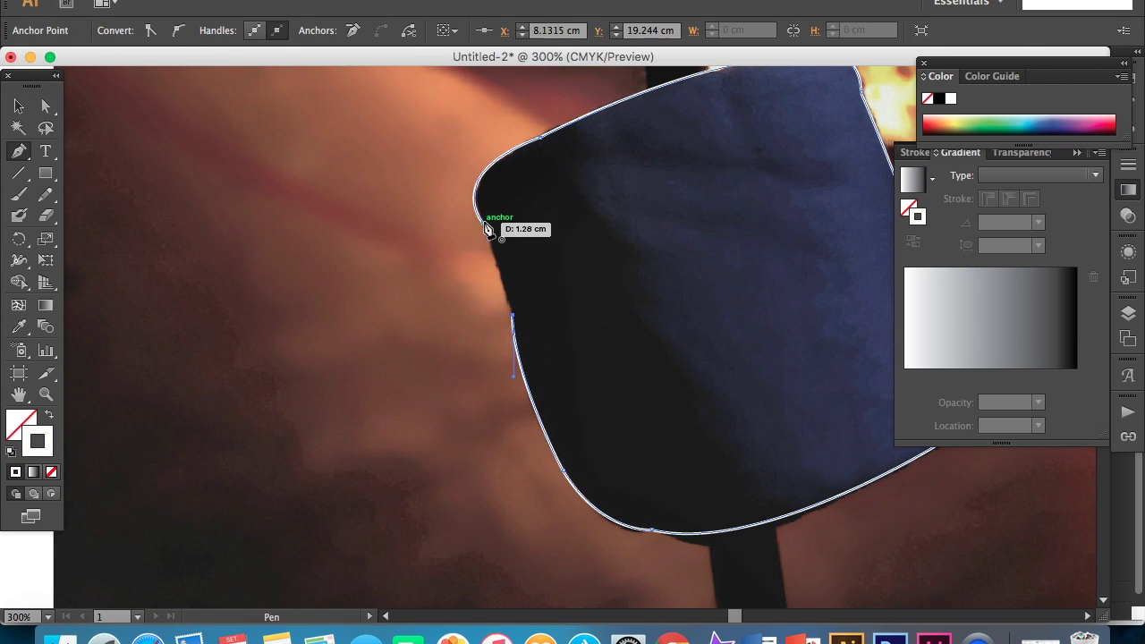
key("v")
left_click(696, 272)
Marquee-select the photo and traced outline and apply Make Clipping Mask.
key("super+1")
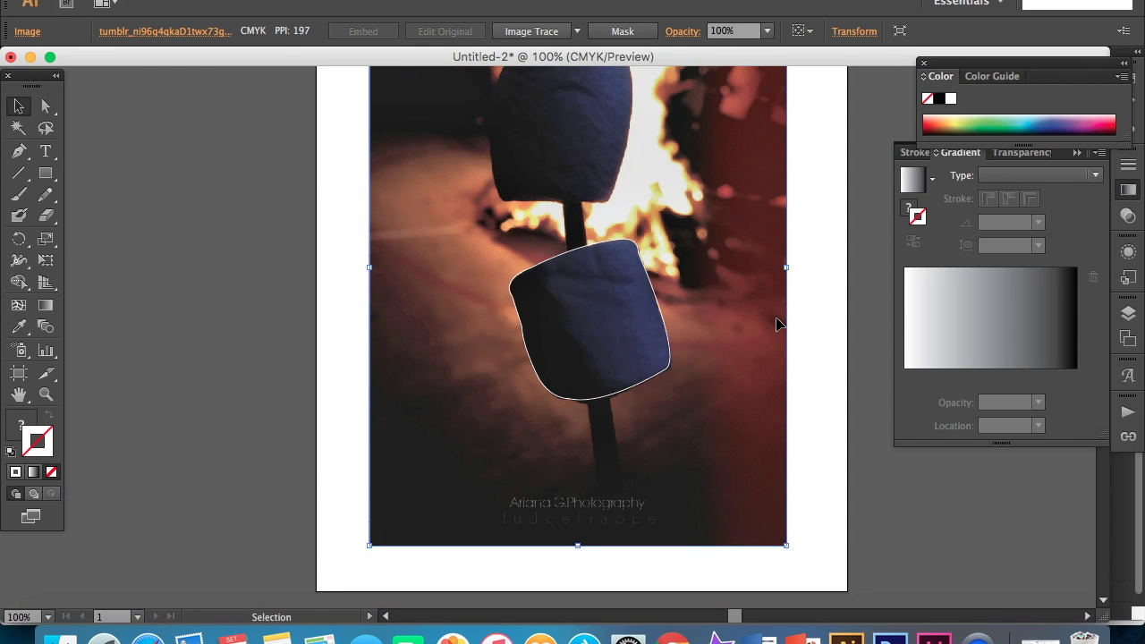
left_click(806, 325)
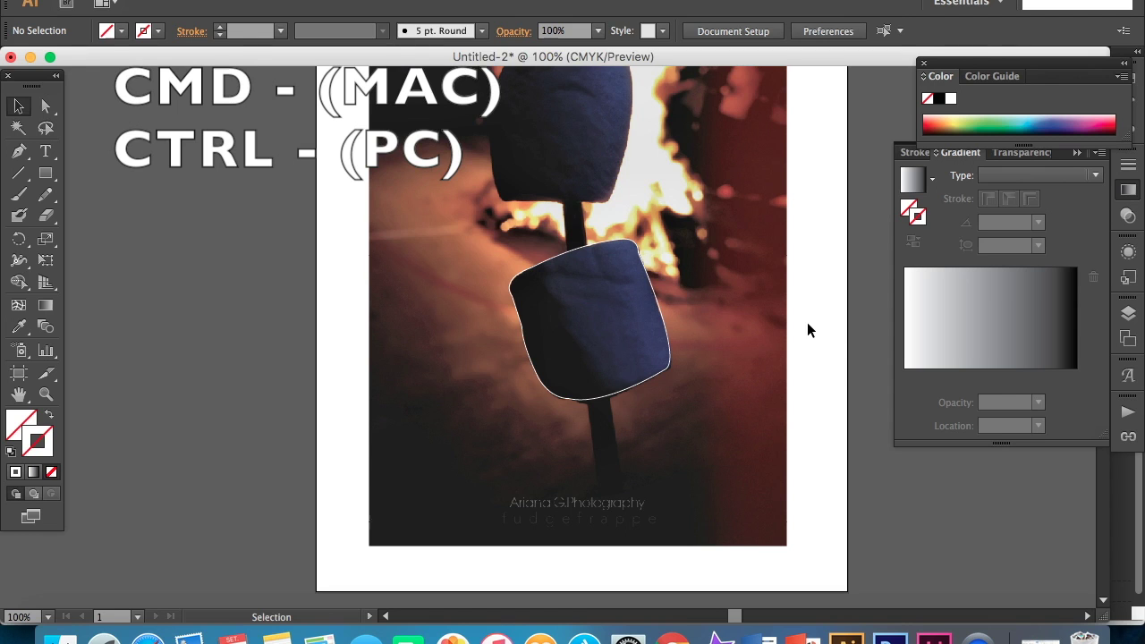
left_click_drag(828, 367, 288, 331)
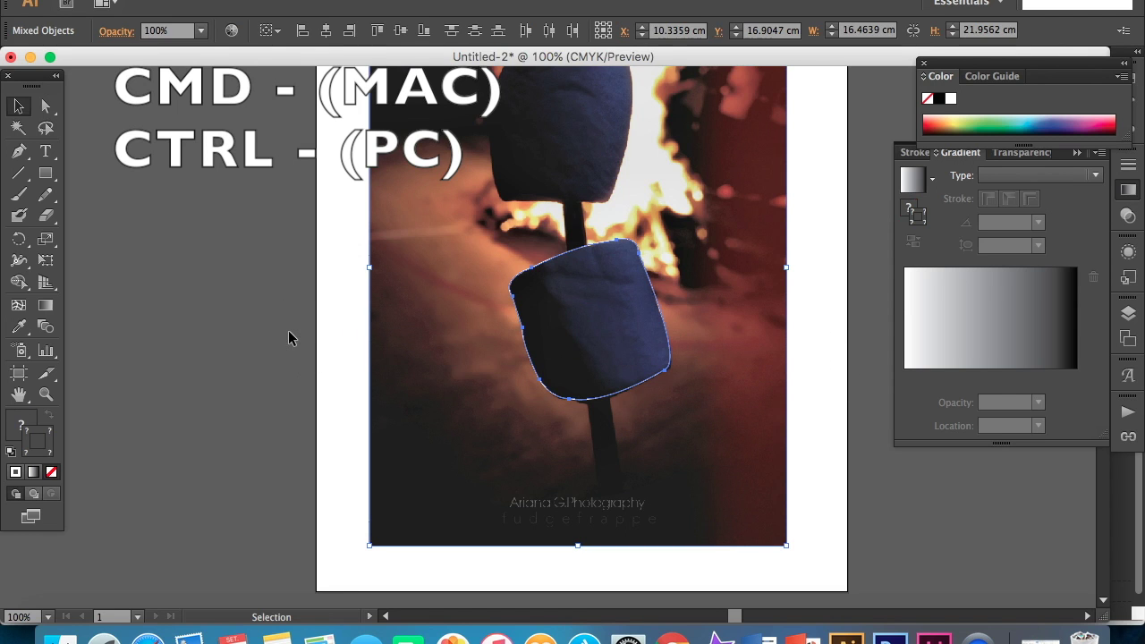
right_click(613, 292)
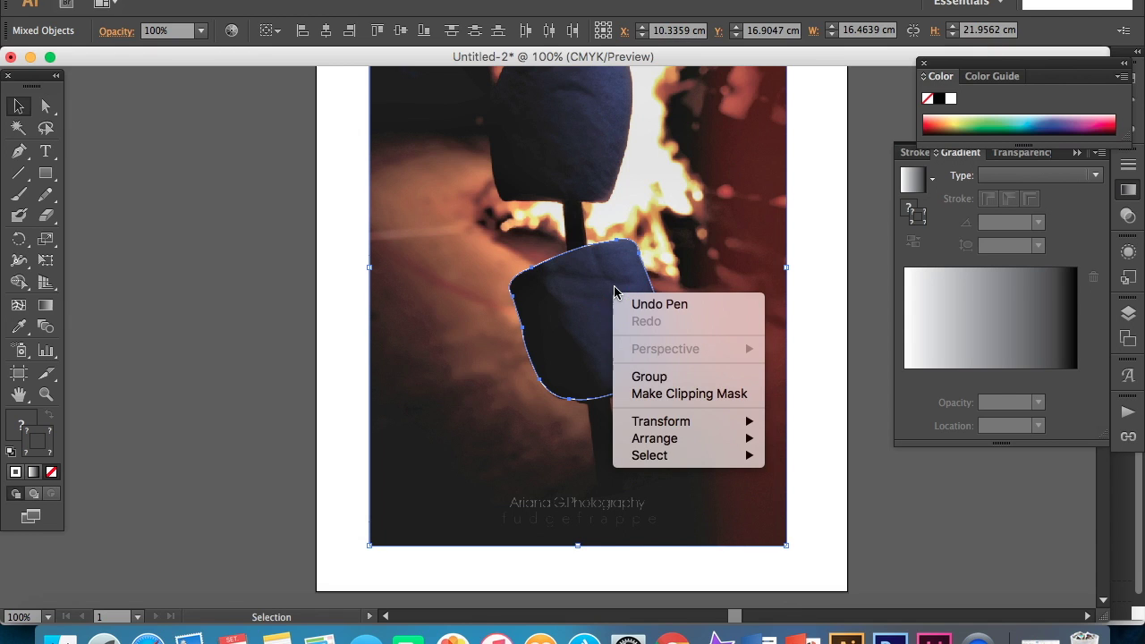
left_click(685, 393)
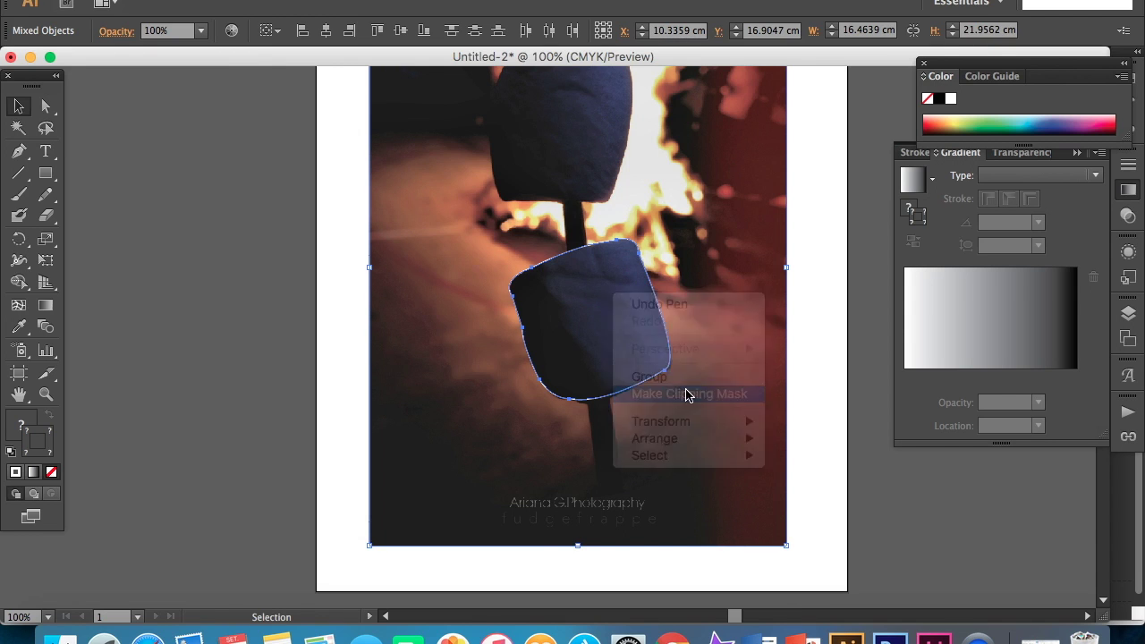
left_click(801, 404)
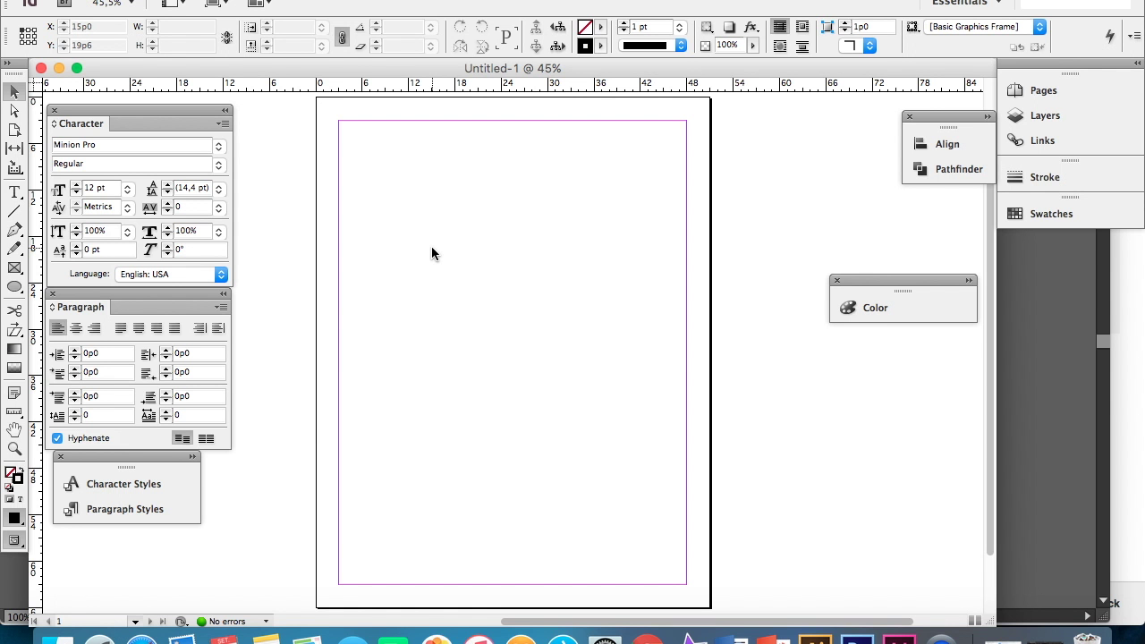
Draw an empty Rectangle Frame across most of the InDesign page.
left_click(16, 270)
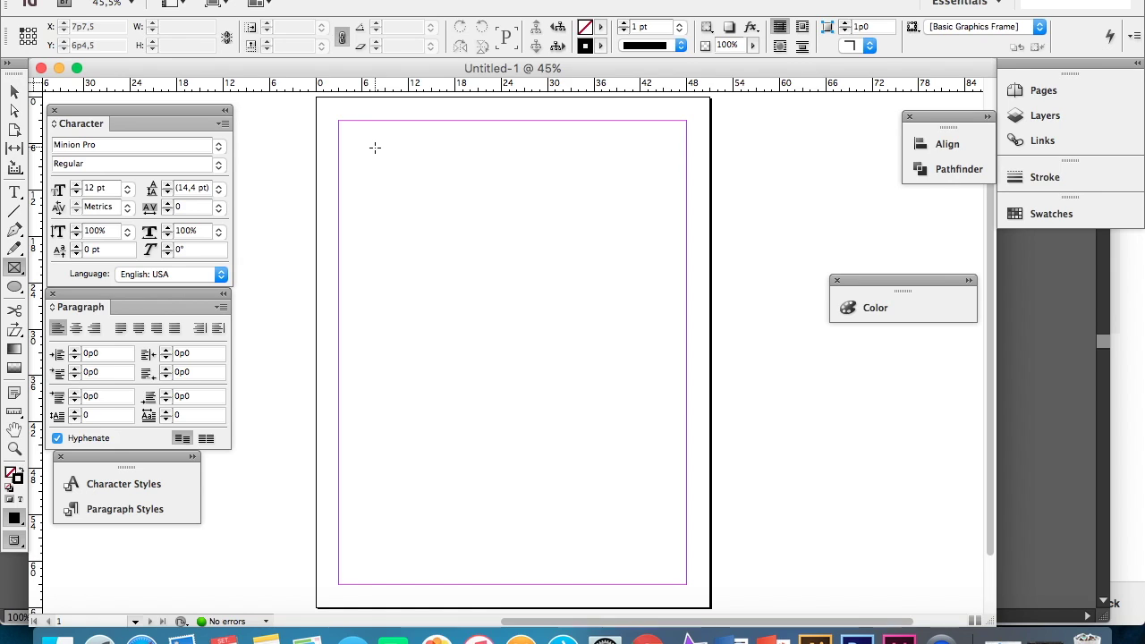
mouse_move(374, 147)
left_mouse_down()
mouse_move(524, 312)
mouse_move(647, 488)
left_mouse_up()
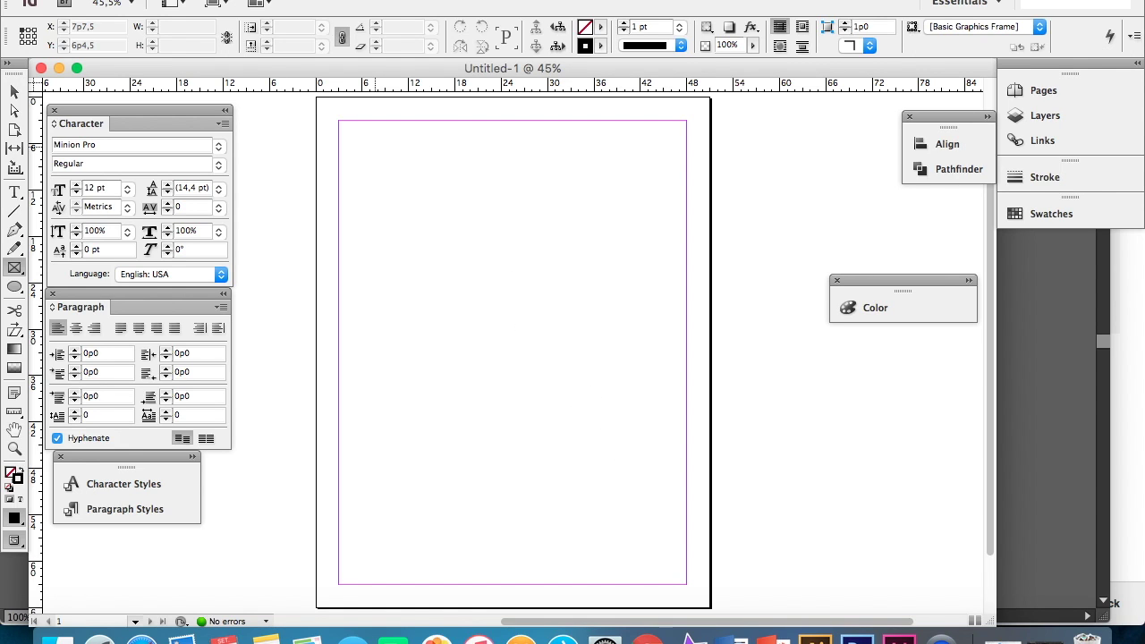
left_click_drag(647, 488, 648, 490)
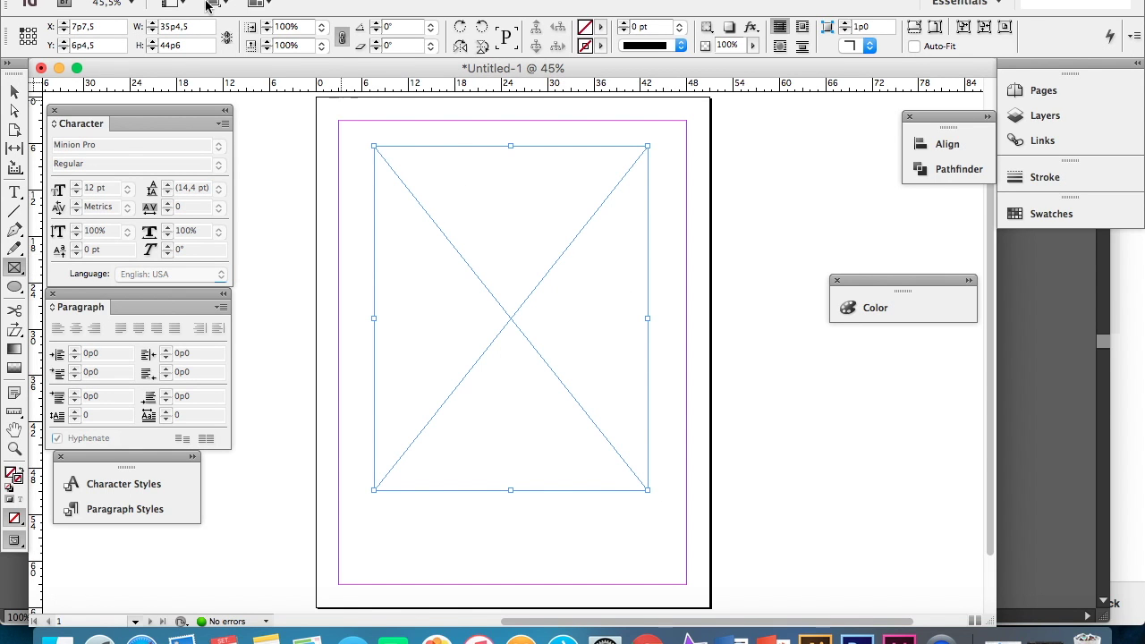
Place the tumblr campfire photo into the frame and apply Fill Frame Proportionally.
left_click(134, 0)
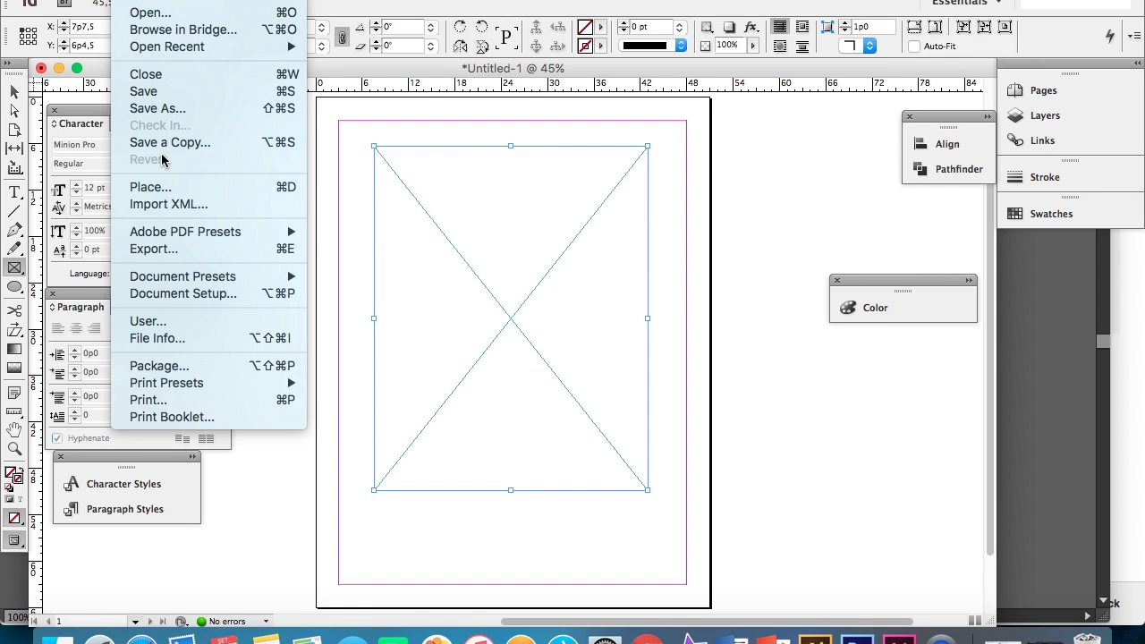
left_click(164, 188)
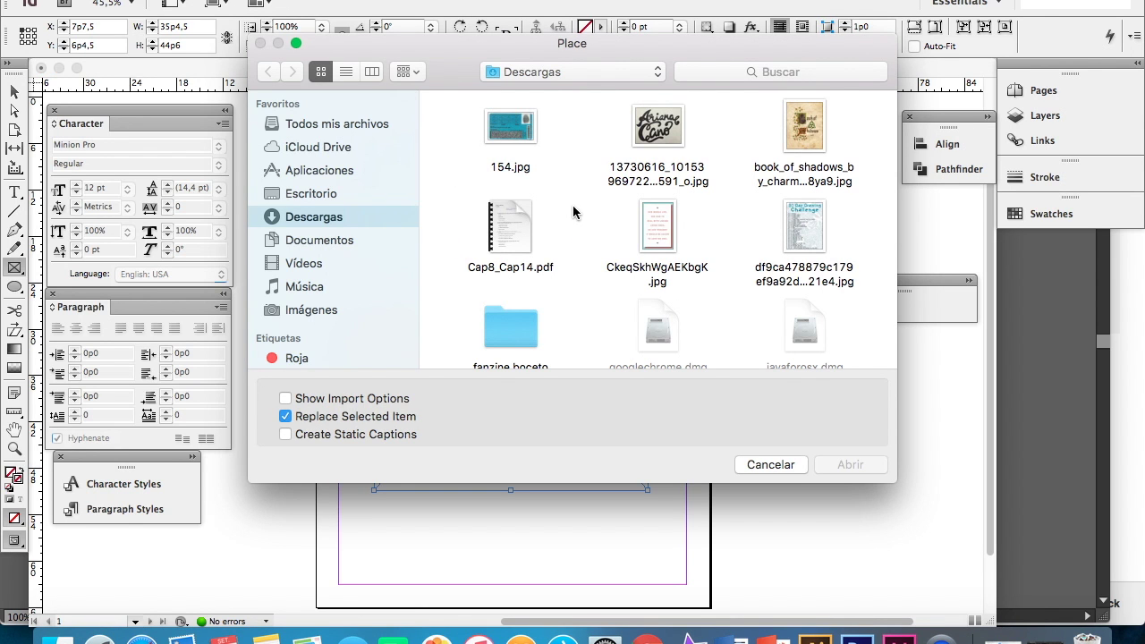
scroll(565, 201, "down", 5)
left_click(798, 304)
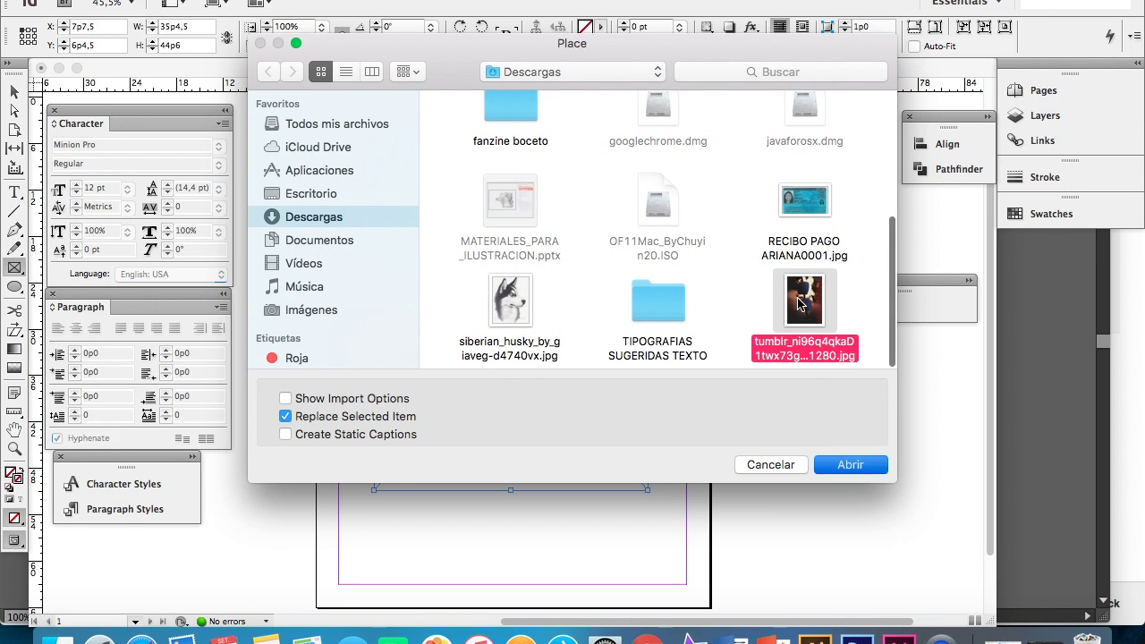
key("Escape")
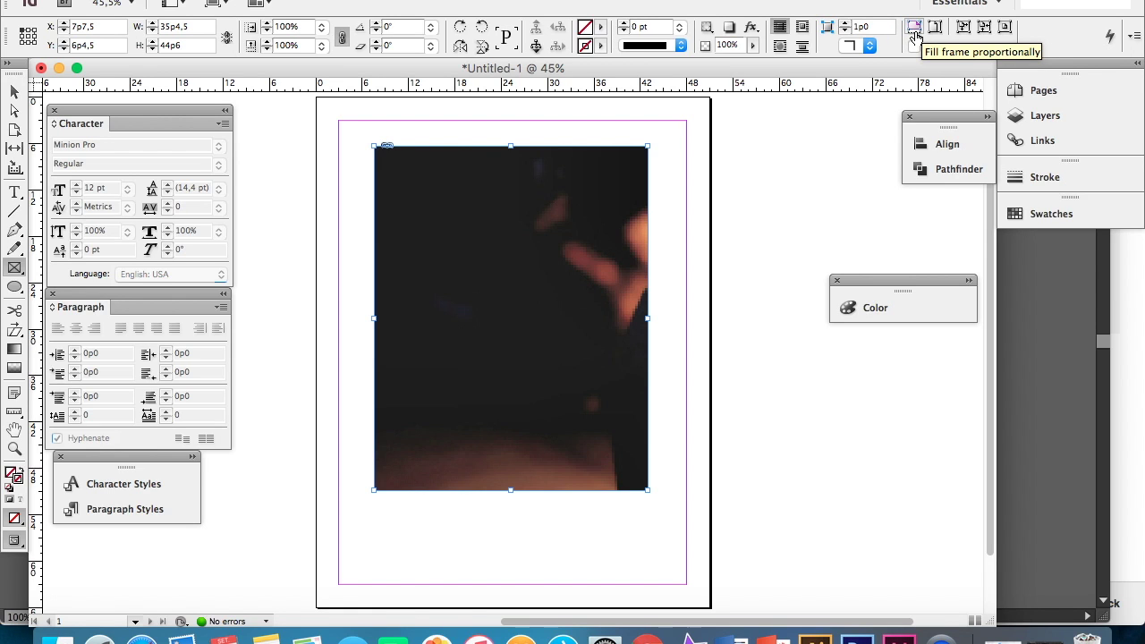
left_click(914, 33)
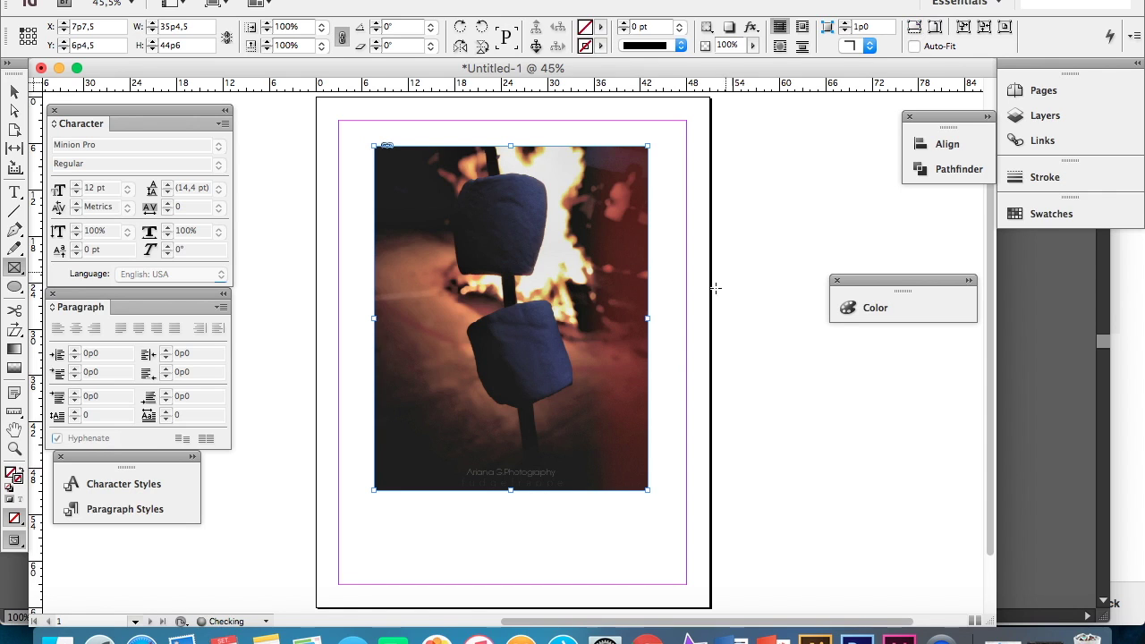
Scale the frame and marshmallow photo together proportionally to nearly fill the page, then zoom in.
key("v")
left_click(677, 326)
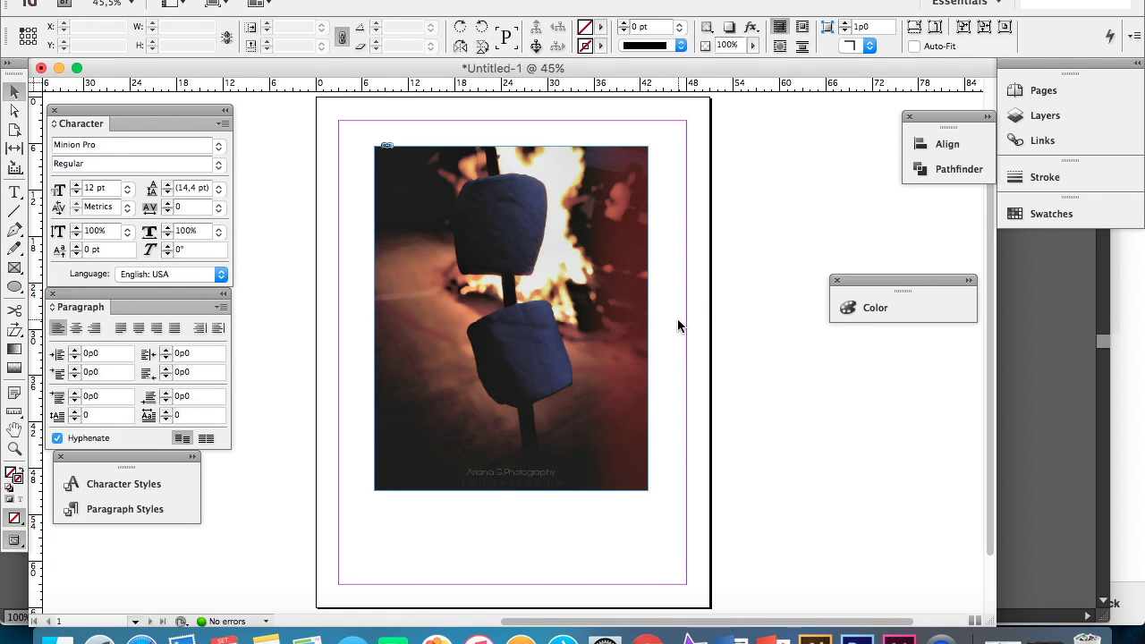
left_click(621, 350)
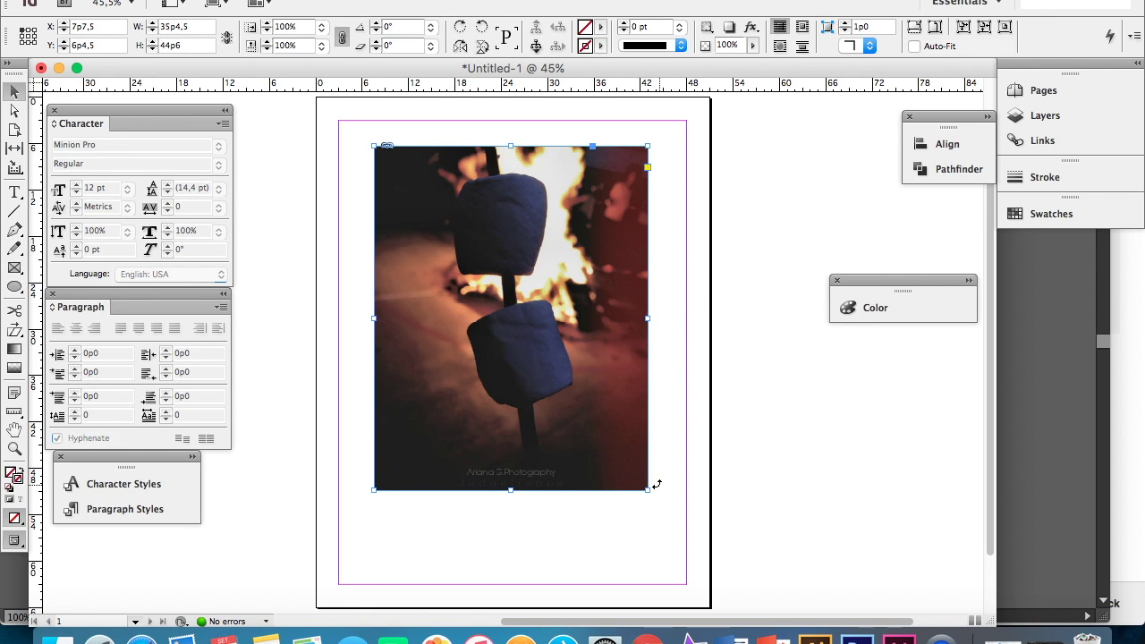
left_click_drag(647, 489, 688, 538)
double_click(687, 537)
left_click(662, 473)
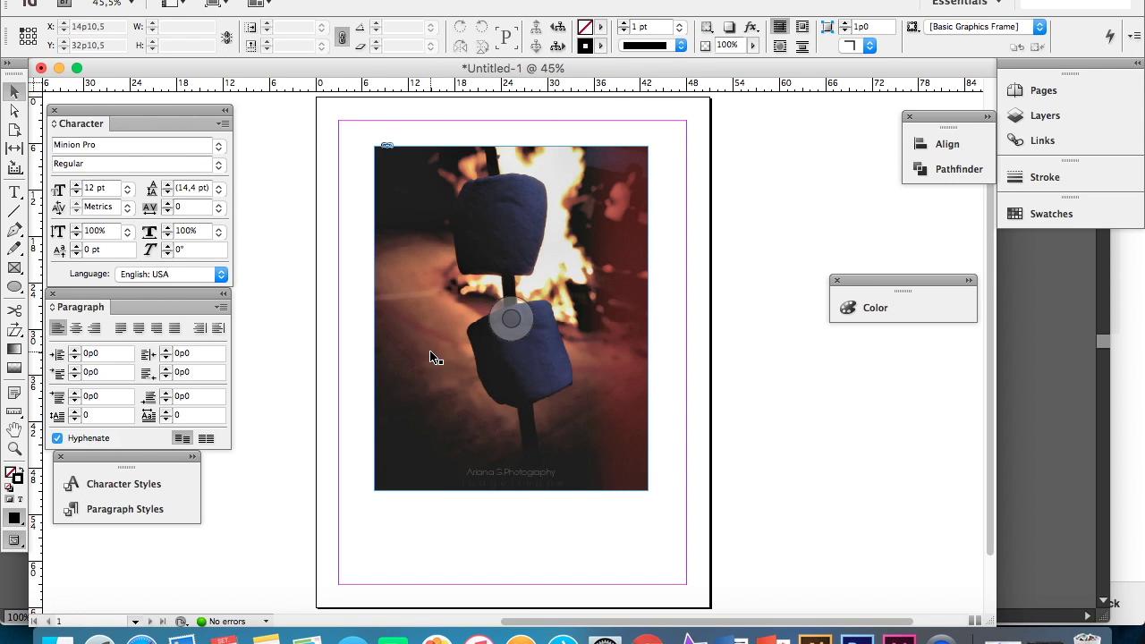
left_click(604, 478)
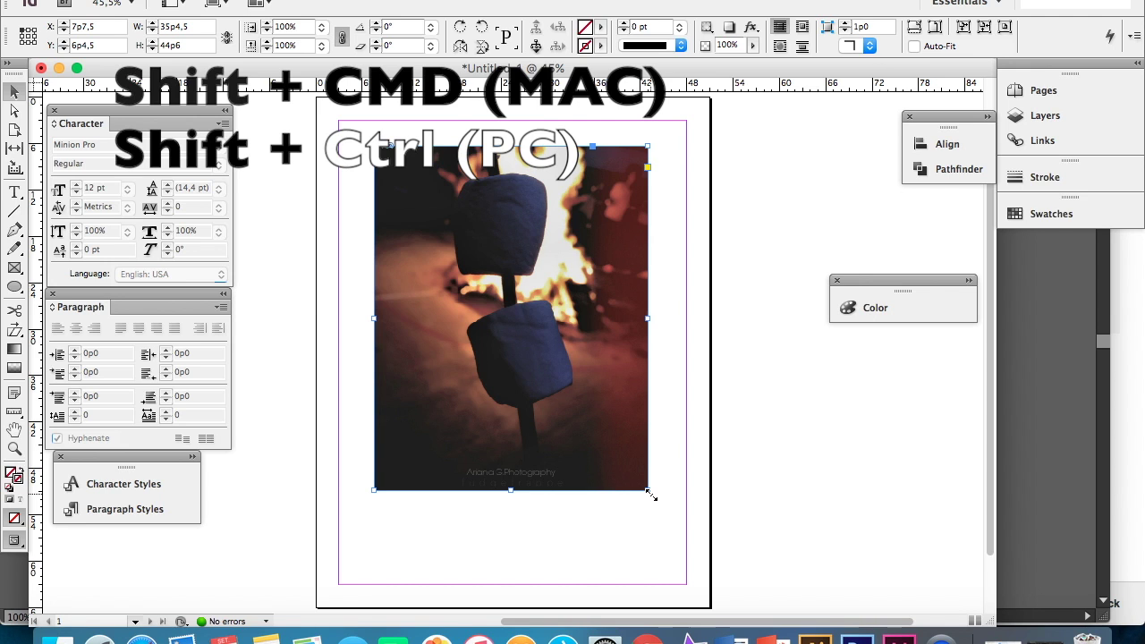
left_click_drag(650, 491, 735, 576)
left_click(603, 414)
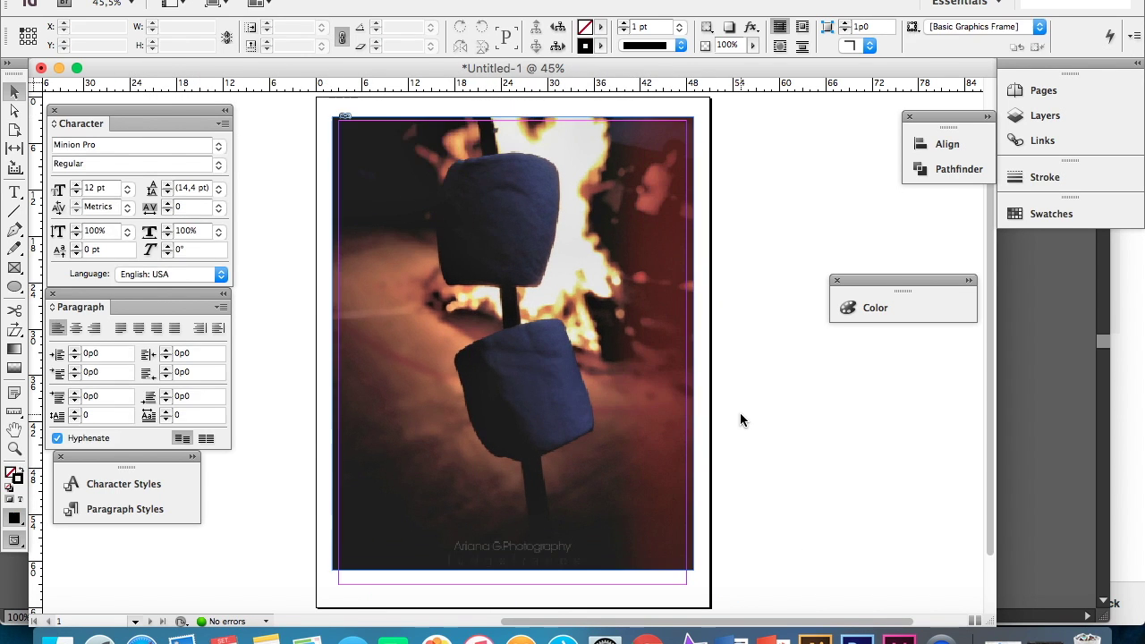
key("super+equal")
key("super+equal")
key("super+equal")
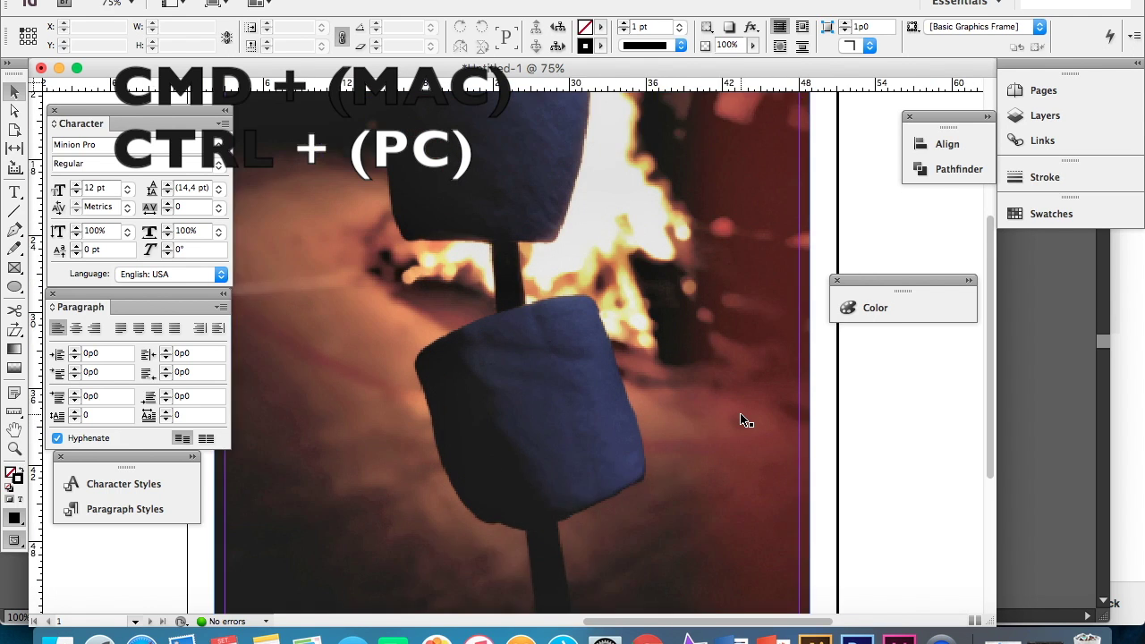
Start the Pen outline at the marshmallow's left edge and give it a bright cyan stroke.
scroll(741, 420, "down", 3)
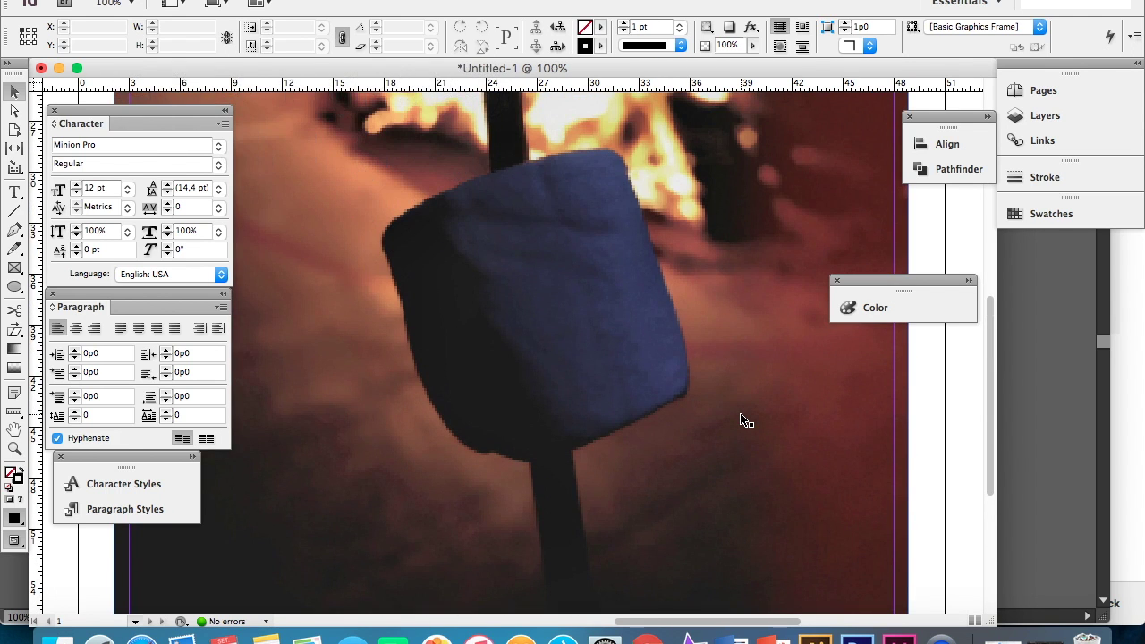
key("p")
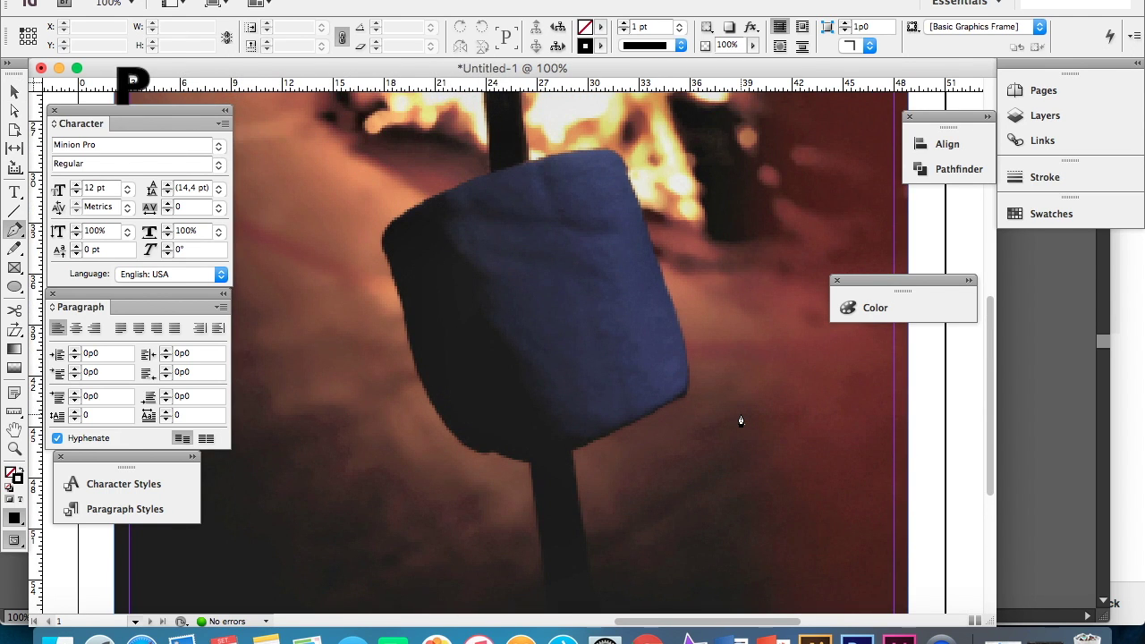
left_click(385, 254)
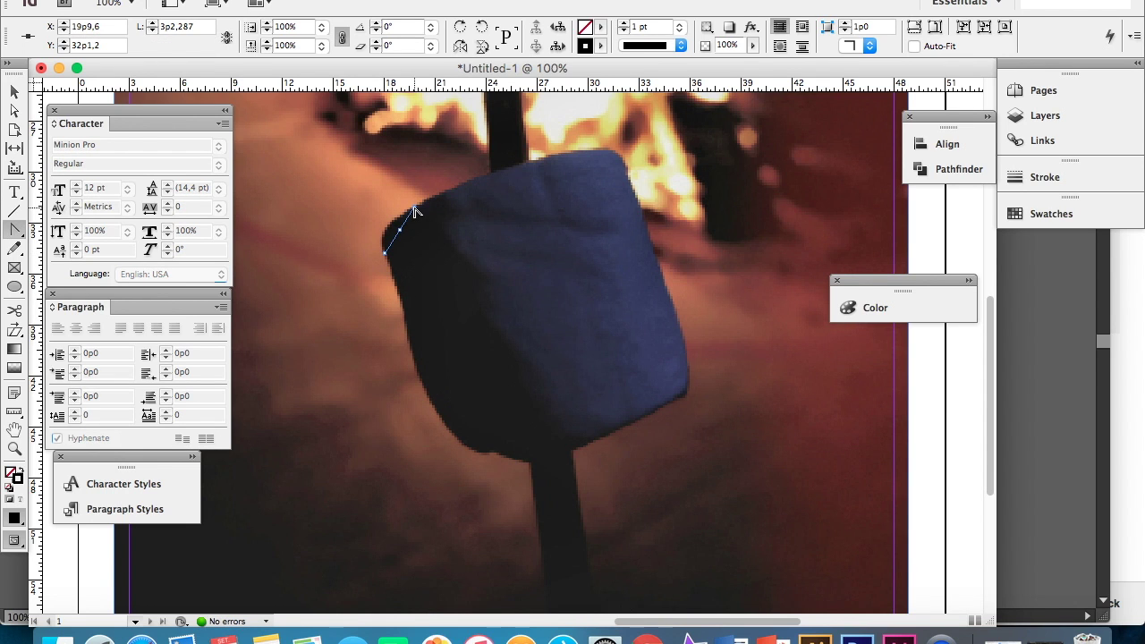
left_click_drag(414, 211, 460, 190)
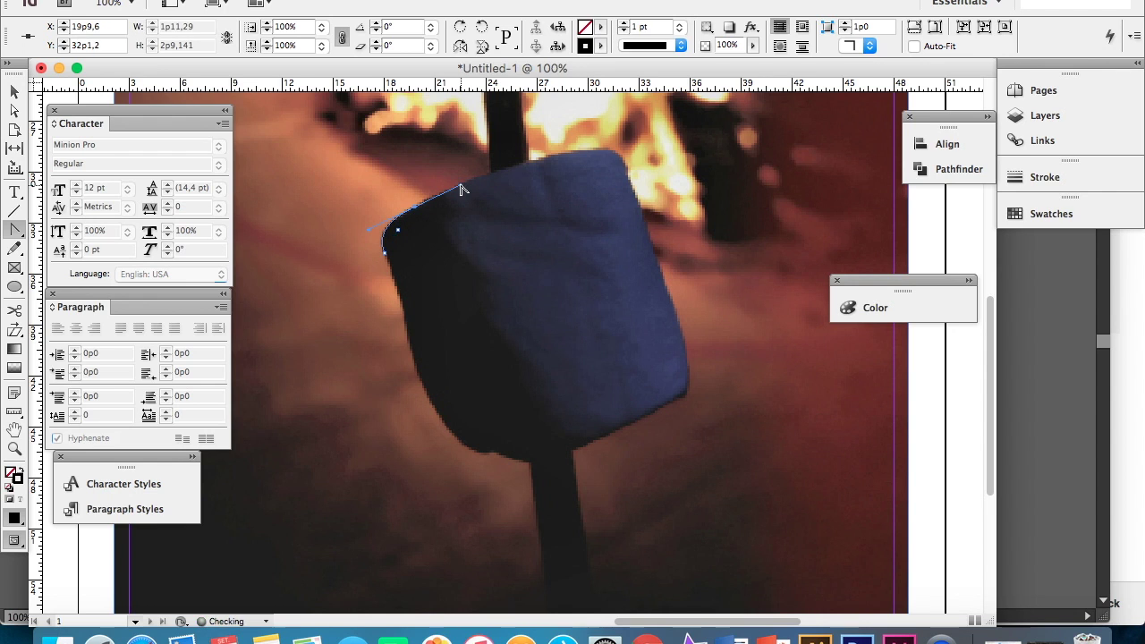
key("shift+c")
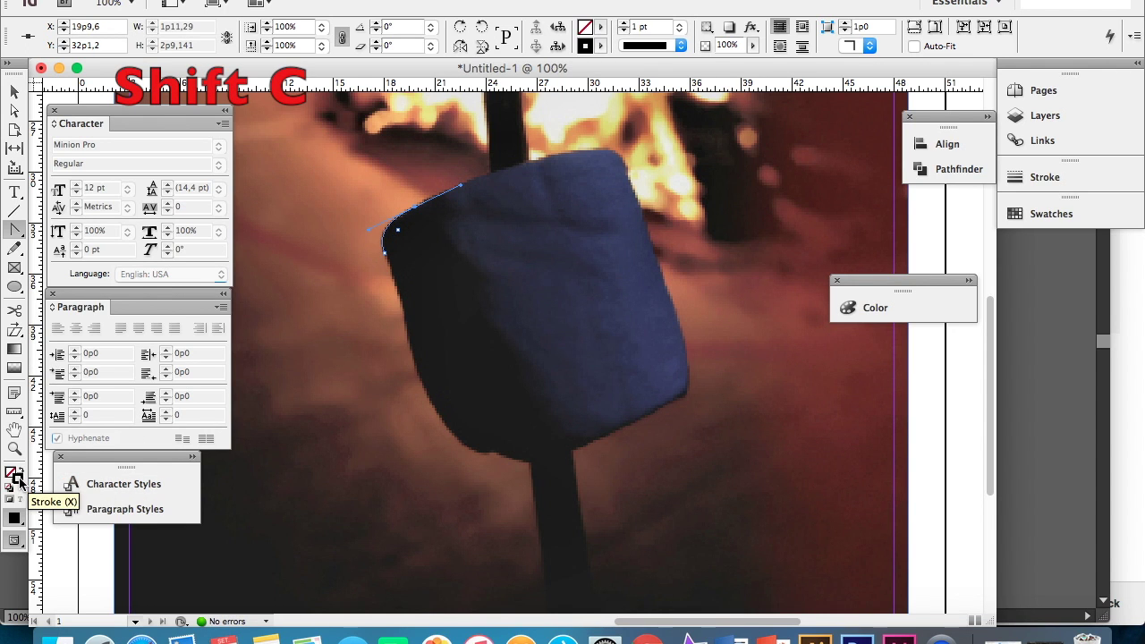
double_click(18, 478)
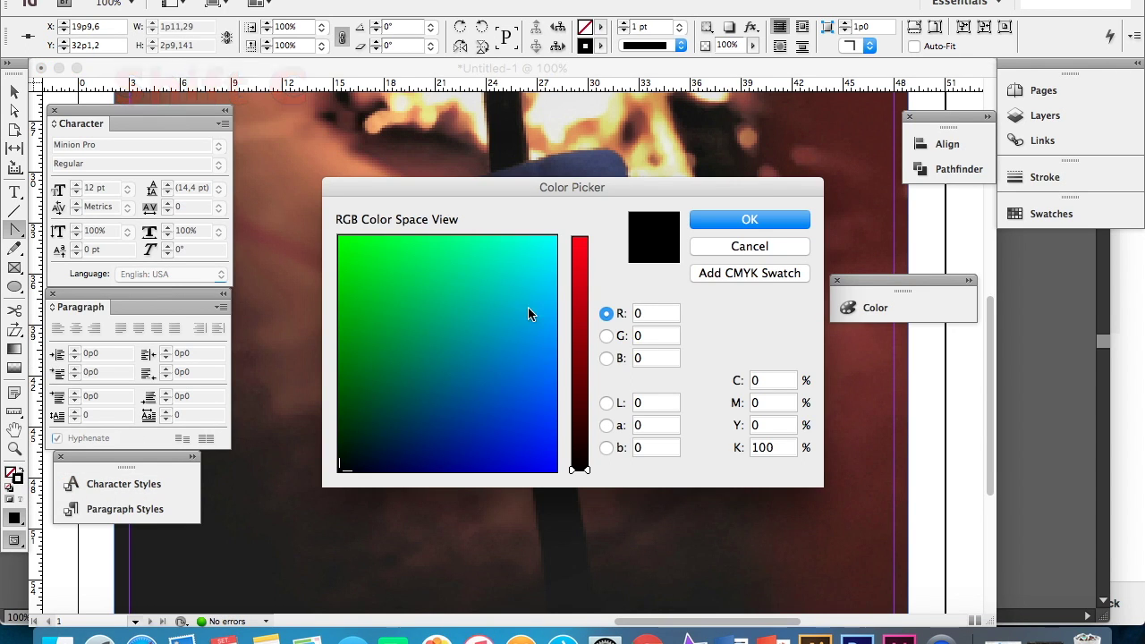
left_click(538, 244)
key("Return")
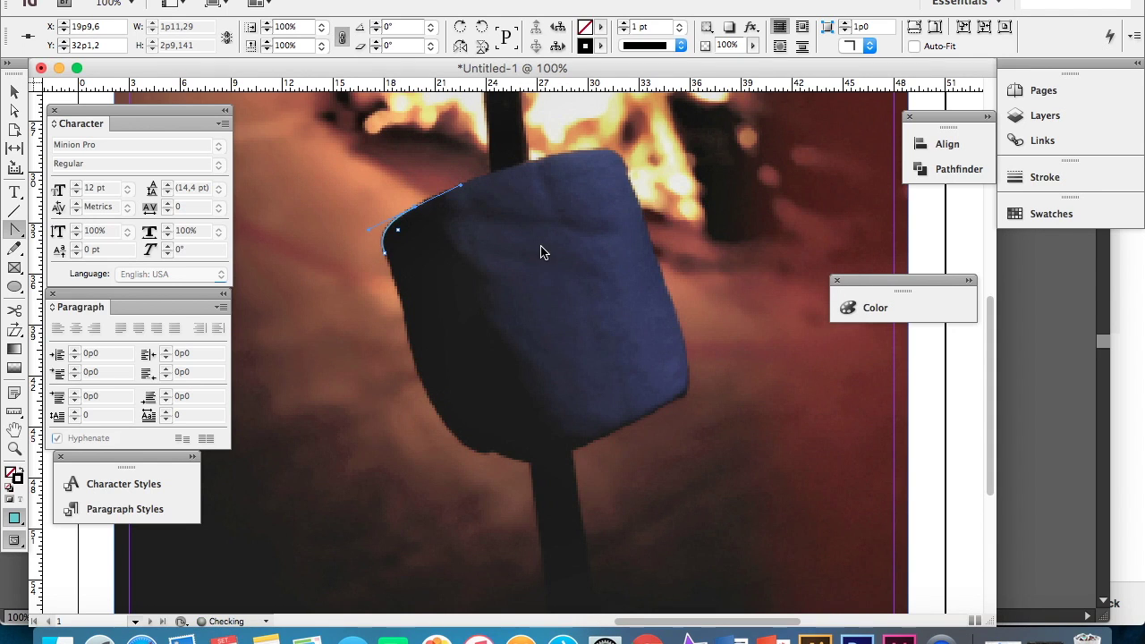
Continue the outline over the top-right corner, down the right side and along the bottom.
left_click(460, 185)
key("super+z")
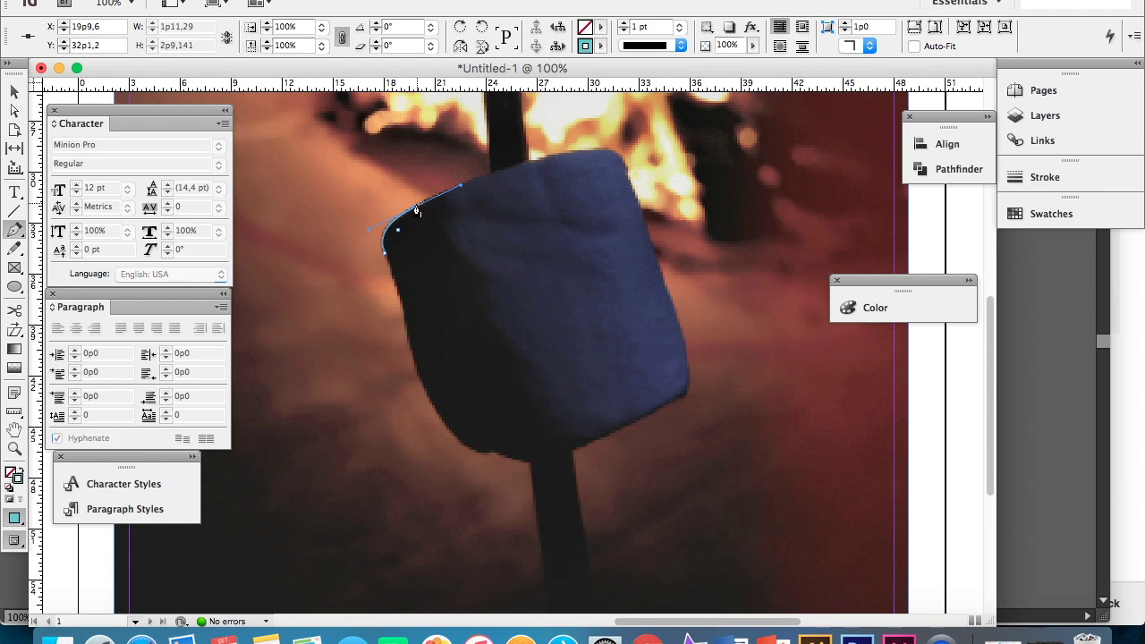
key("super+shift+a")
key("super+shift+z")
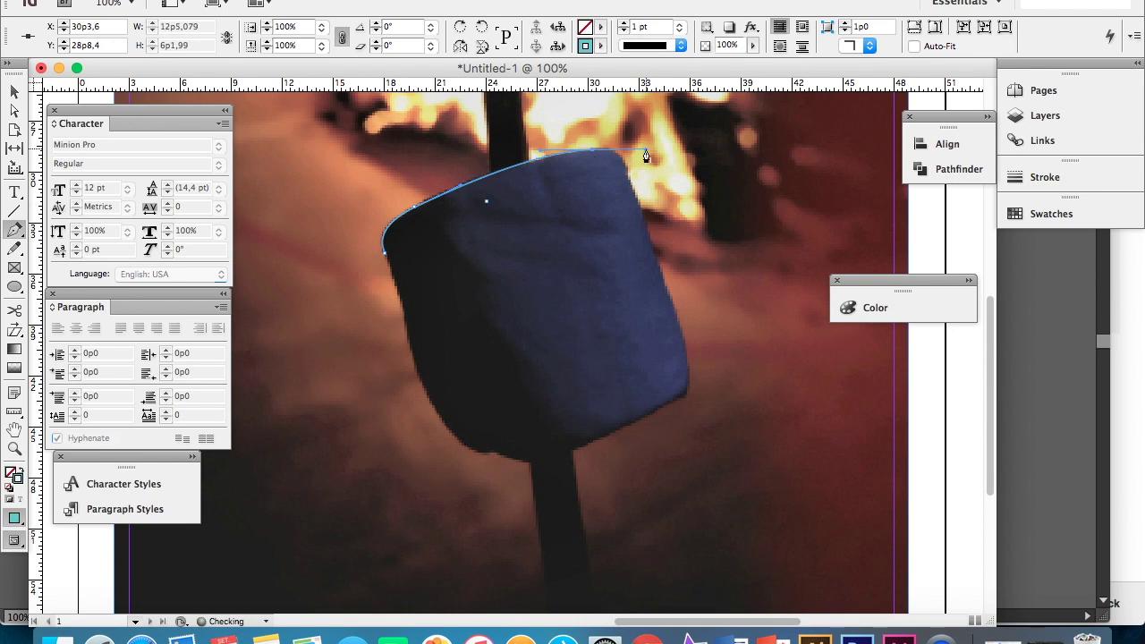
left_click_drag(643, 153, 627, 146)
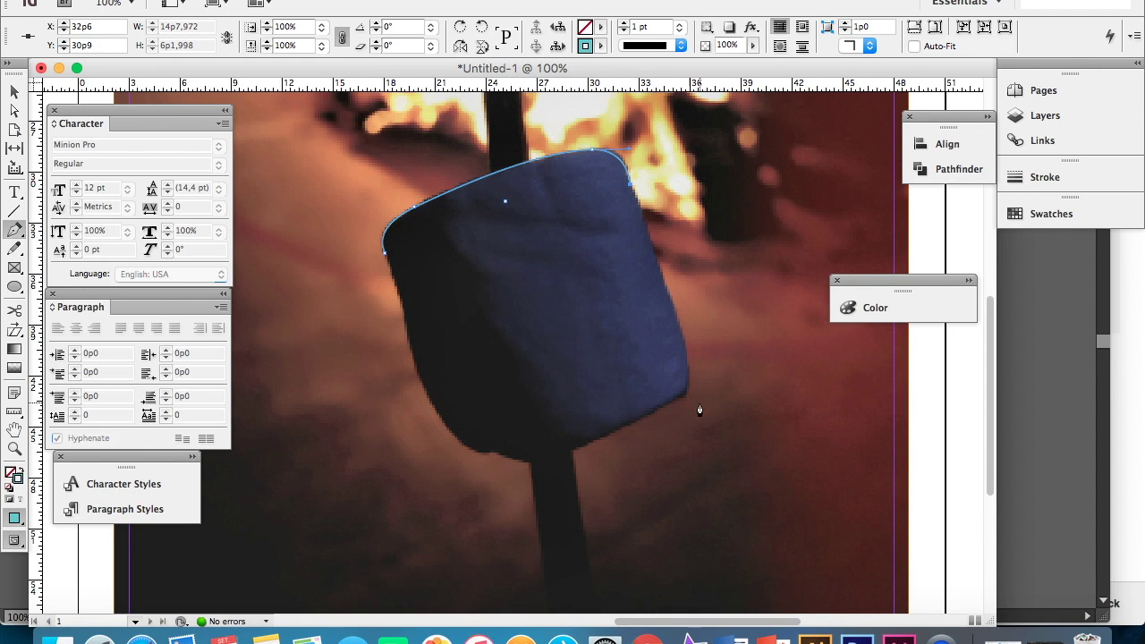
left_click_drag(688, 374, 685, 403)
left_click(660, 407)
left_click_drag(496, 452, 421, 439)
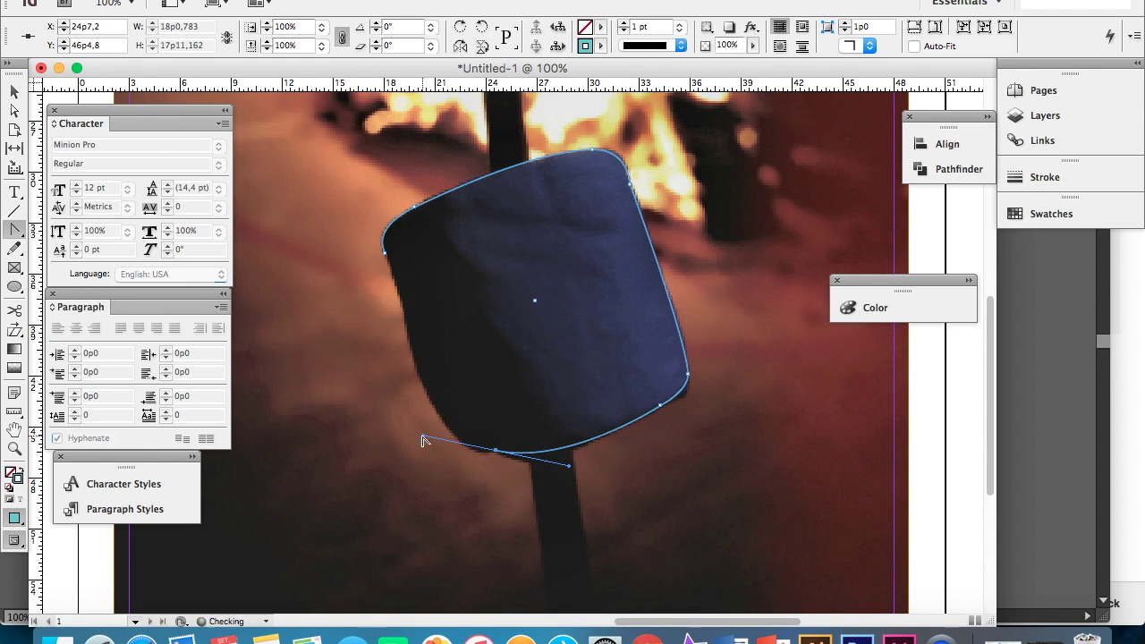
Close the outline up the marshmallow's left side and remove its stroke.
key("v")
key("super+shift+a")
left_click(517, 453)
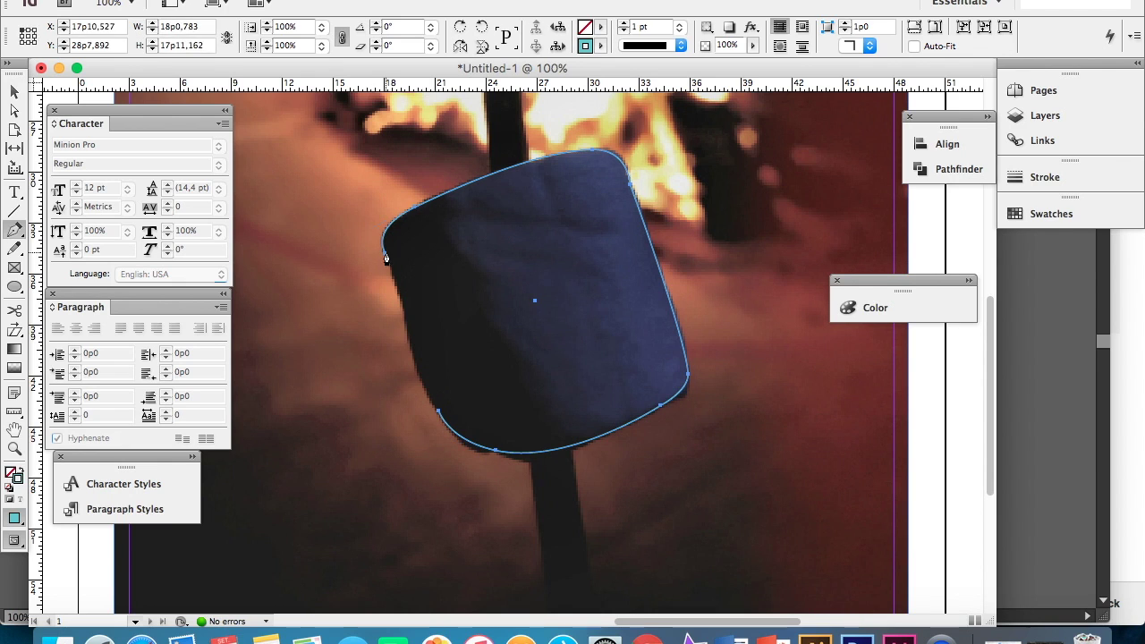
key("p")
left_click_drag(439, 411, 459, 434)
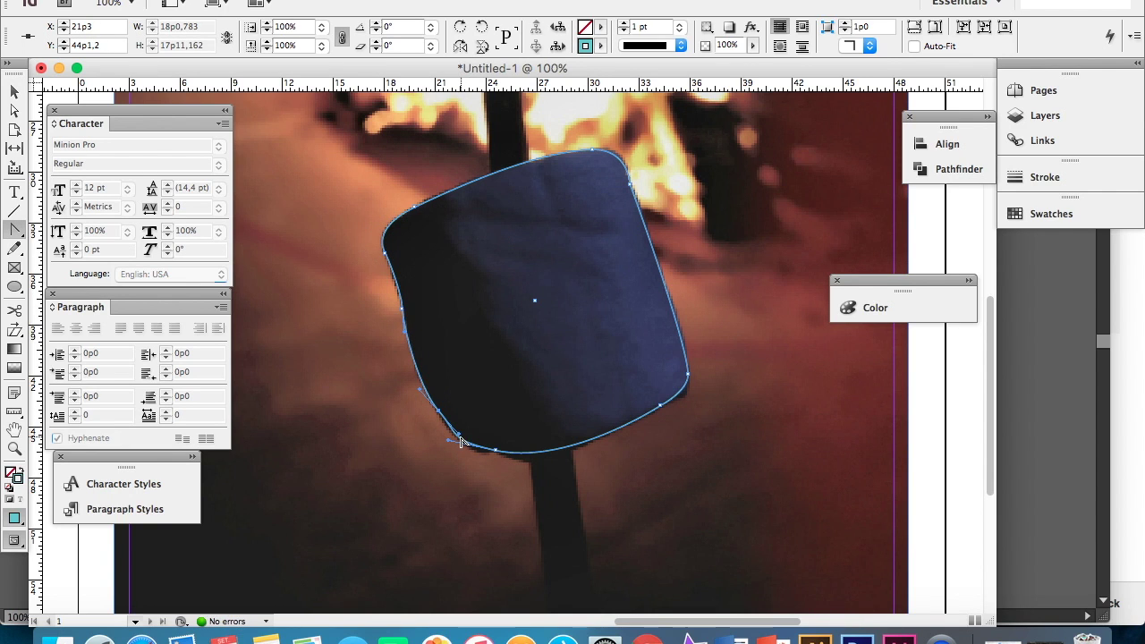
left_click(445, 435)
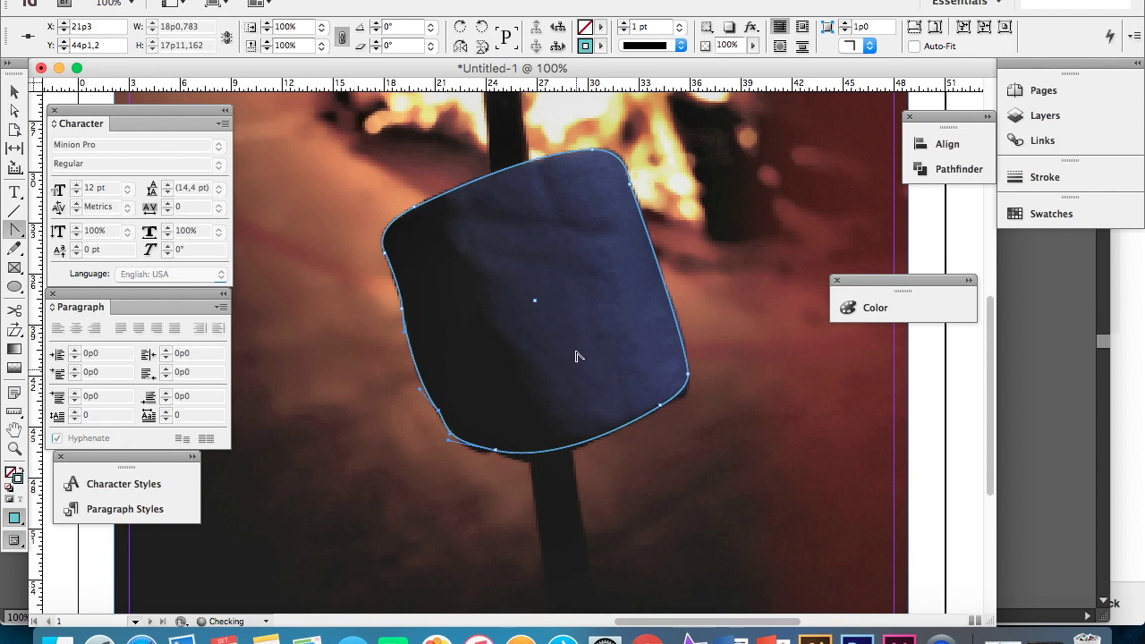
key("v")
key("super+shift+a")
key("slash")
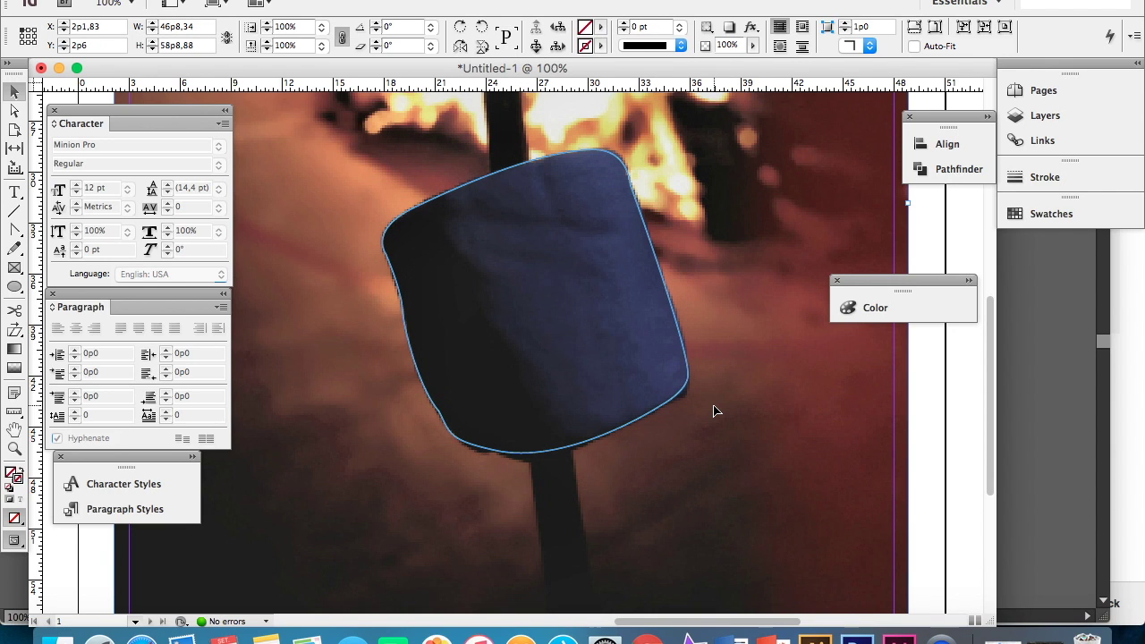
Zoom to 50% and send the traced marshmallow shape to the back, behind the photo.
key("super+minus")
key("super+minus")
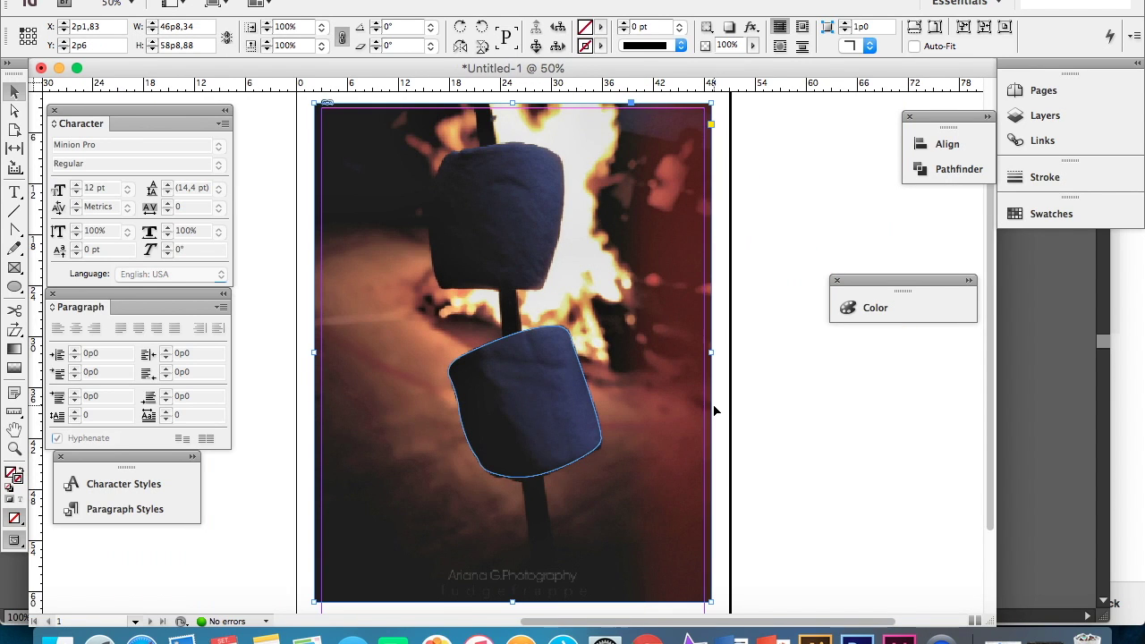
key("super+shift+a")
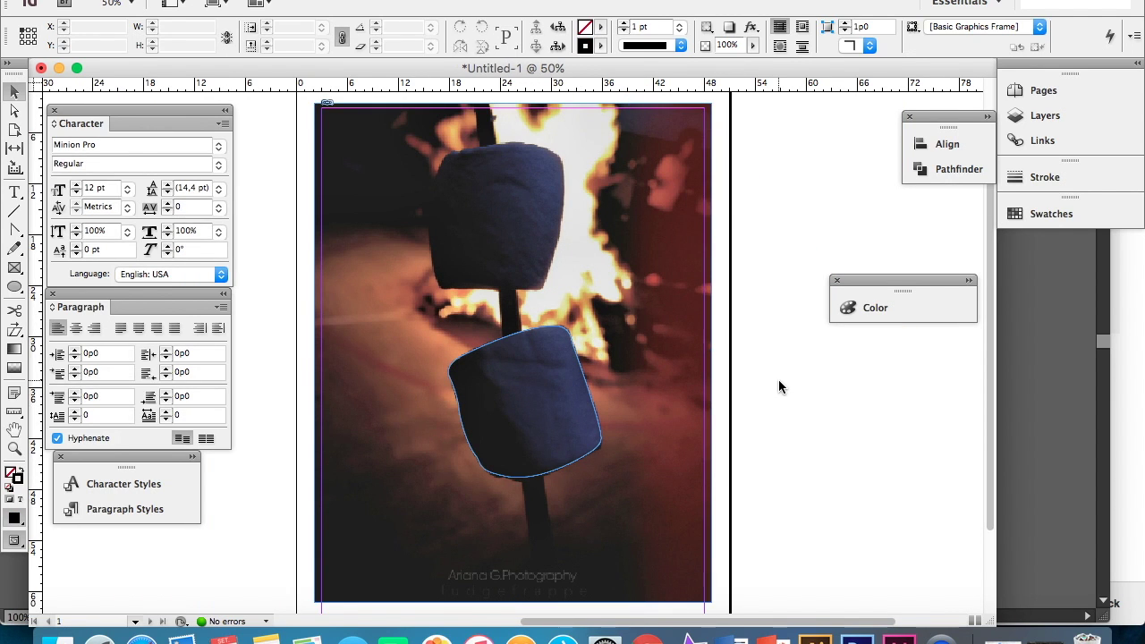
left_click(592, 410)
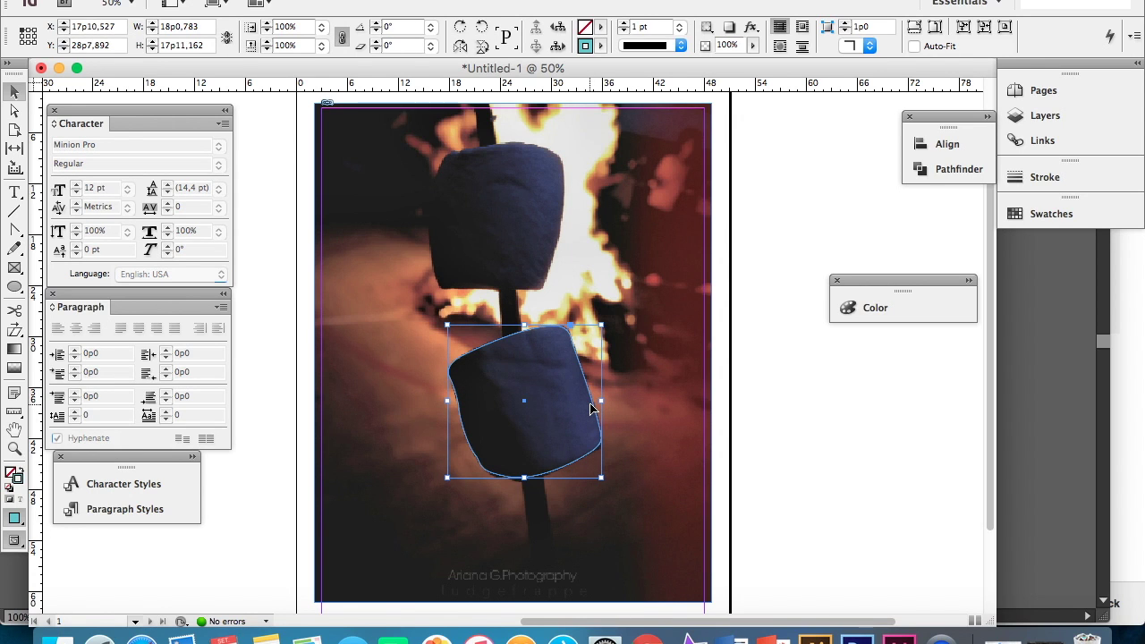
right_click(590, 408)
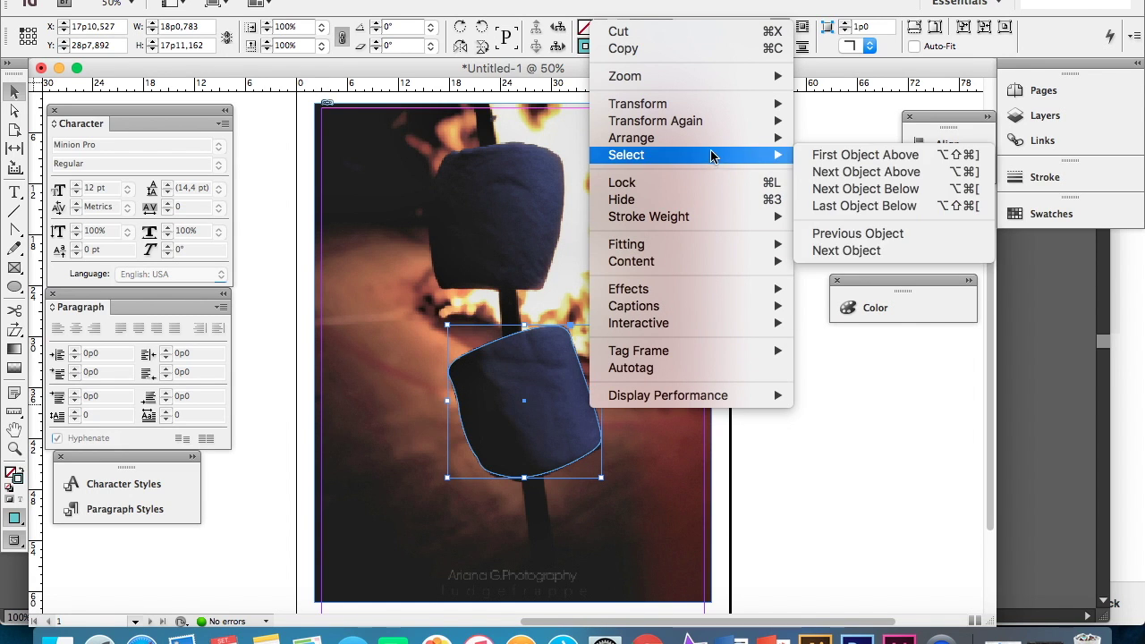
mouse_move(711, 141)
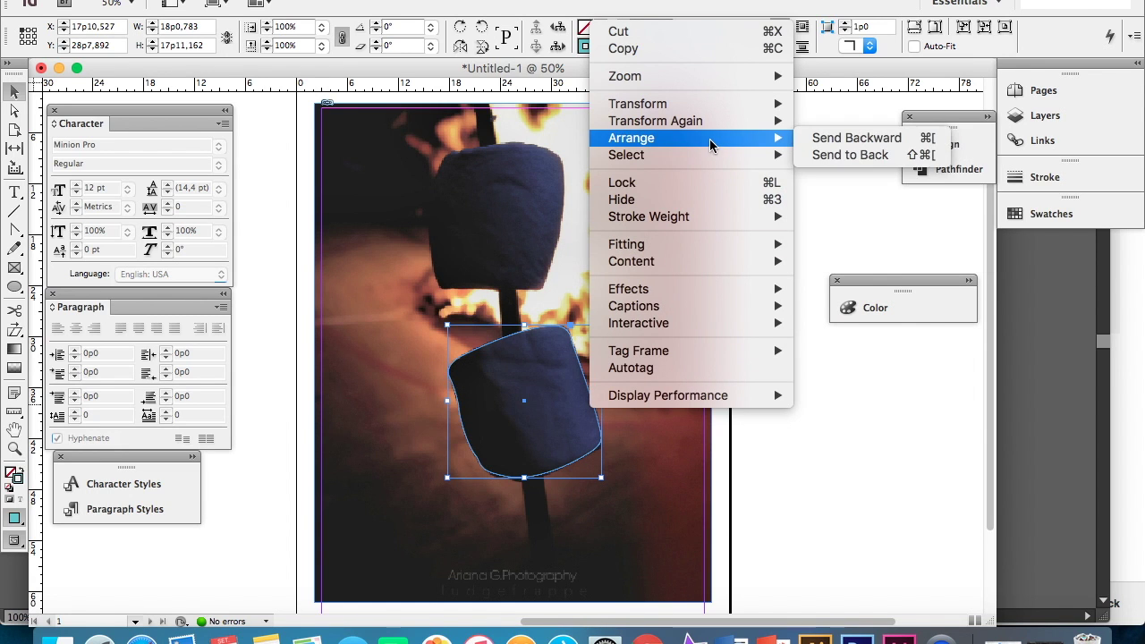
left_click(832, 154)
left_click(744, 463)
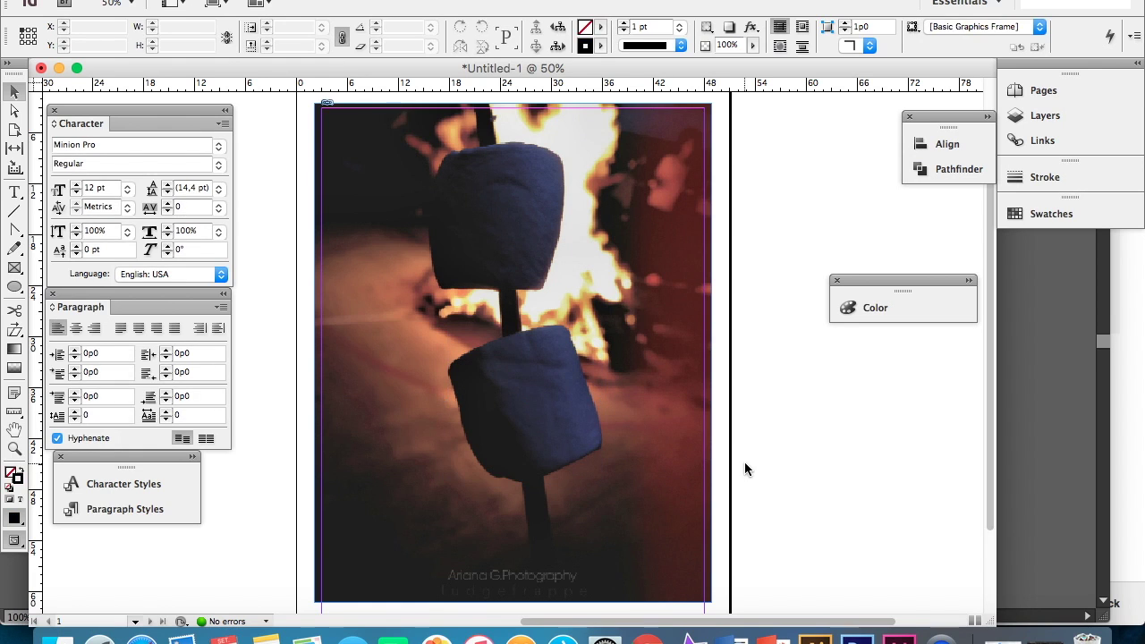
left_click_drag(744, 463, 285, 308)
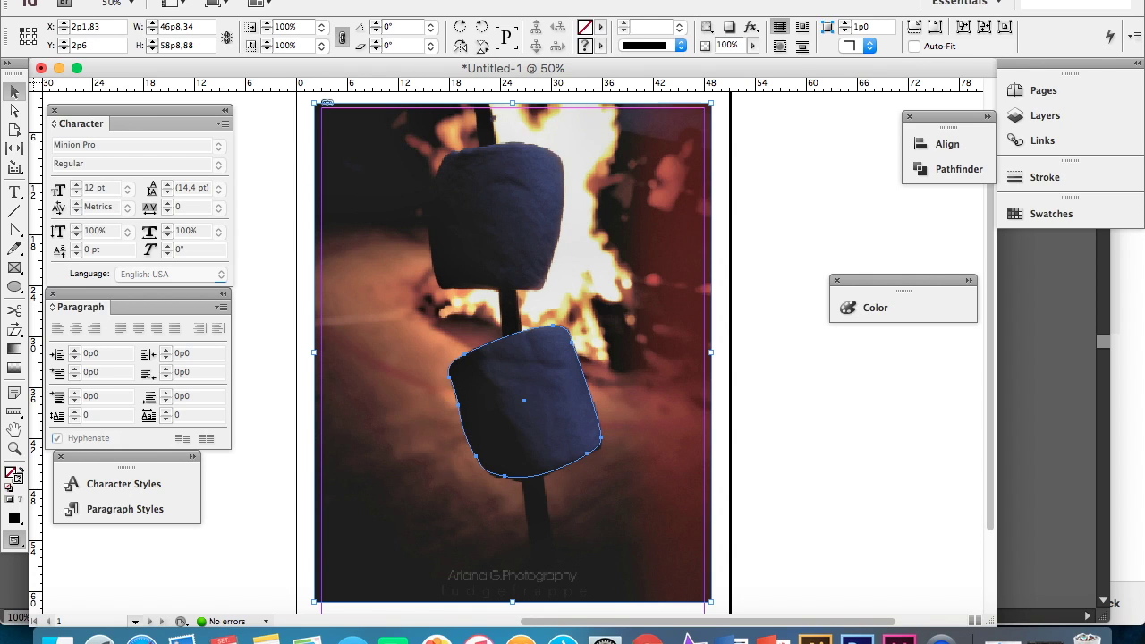
Open the Pathfinder panel and Intersect the photo with the marshmallow shape.
left_click(452, 1)
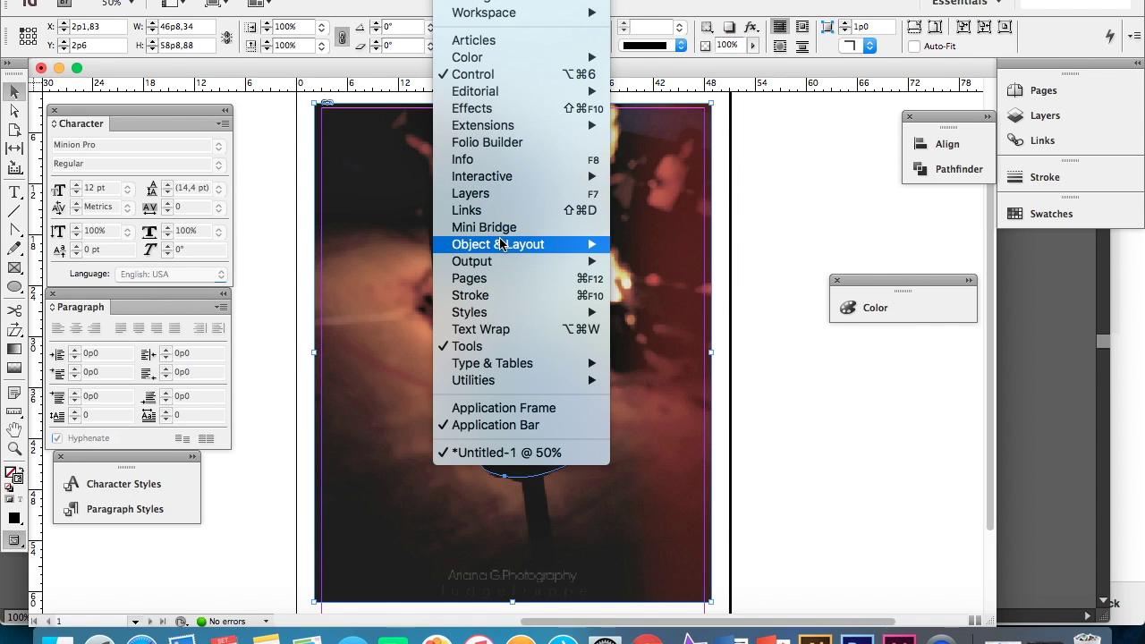
mouse_move(501, 248)
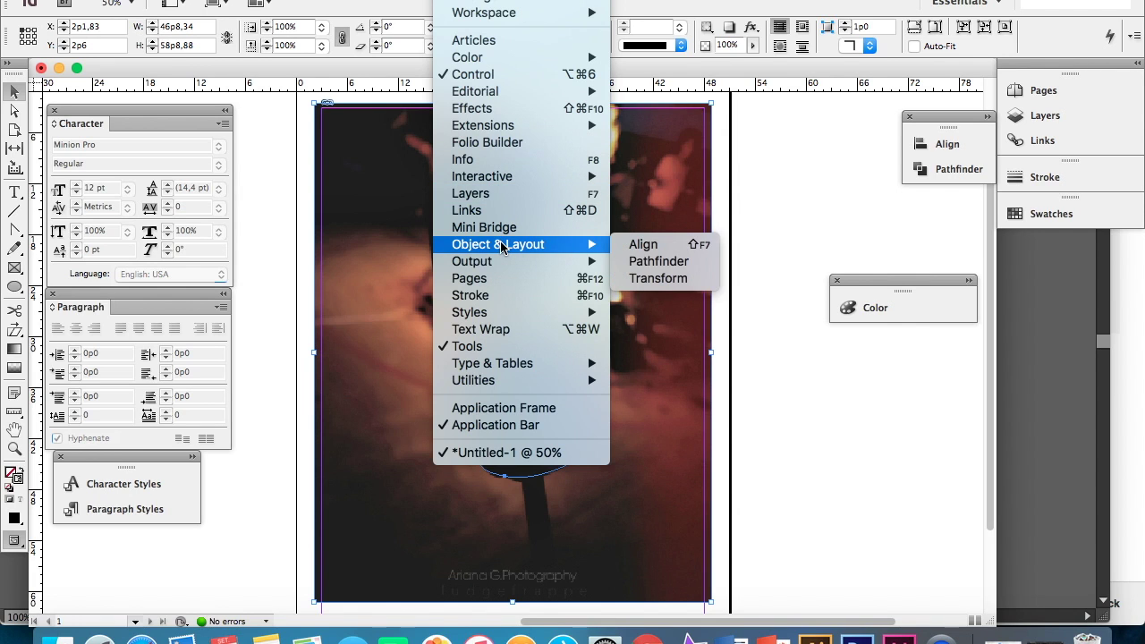
left_click(647, 262)
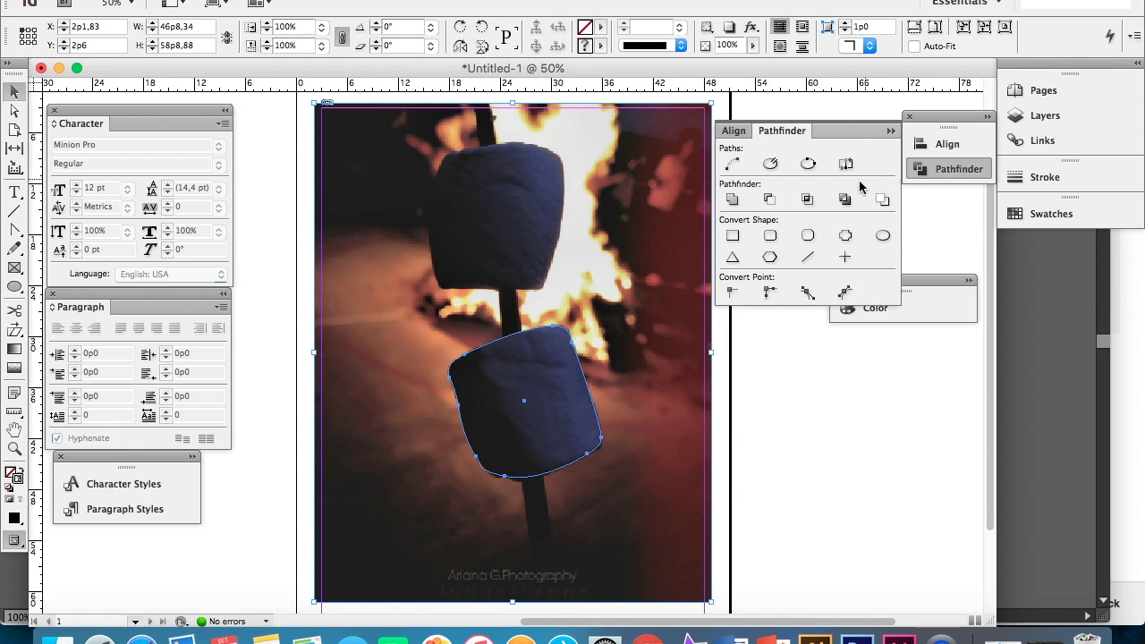
left_click(807, 199)
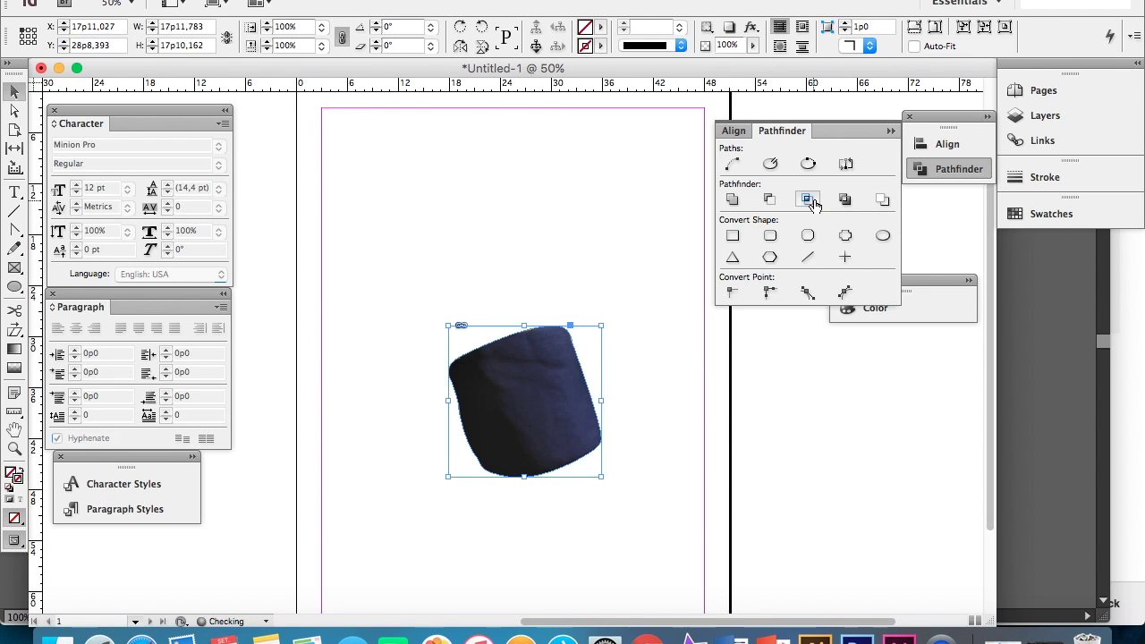
left_click(761, 429)
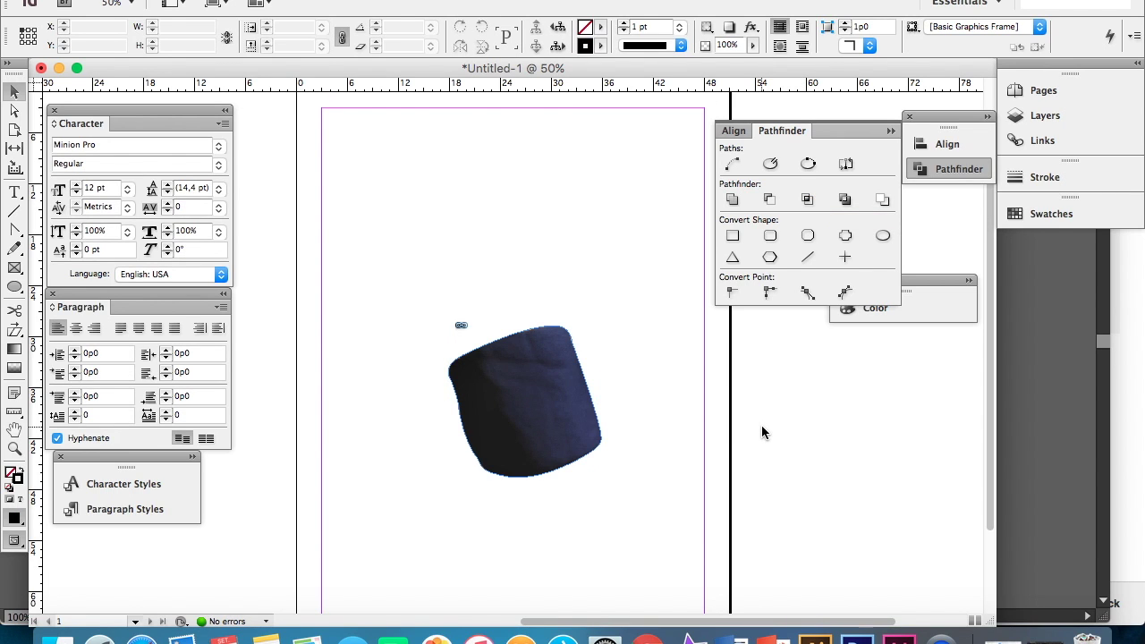
scroll(761, 426, "down", 5)
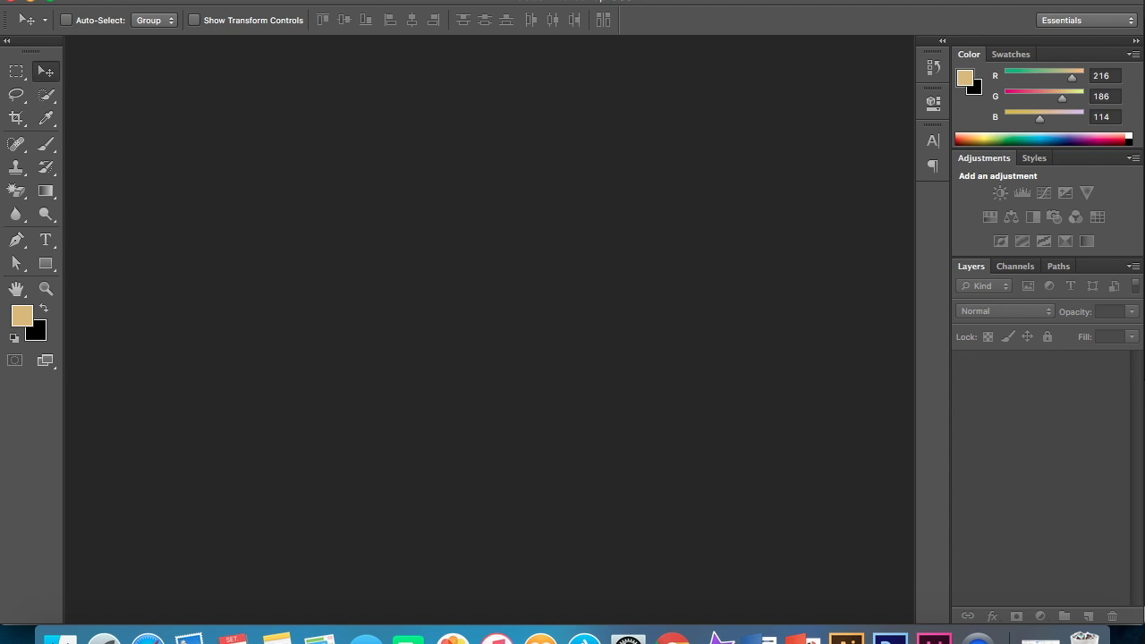
Open the tumblr campfire marshmallow JPG in Photoshop.
left_click(143, 0)
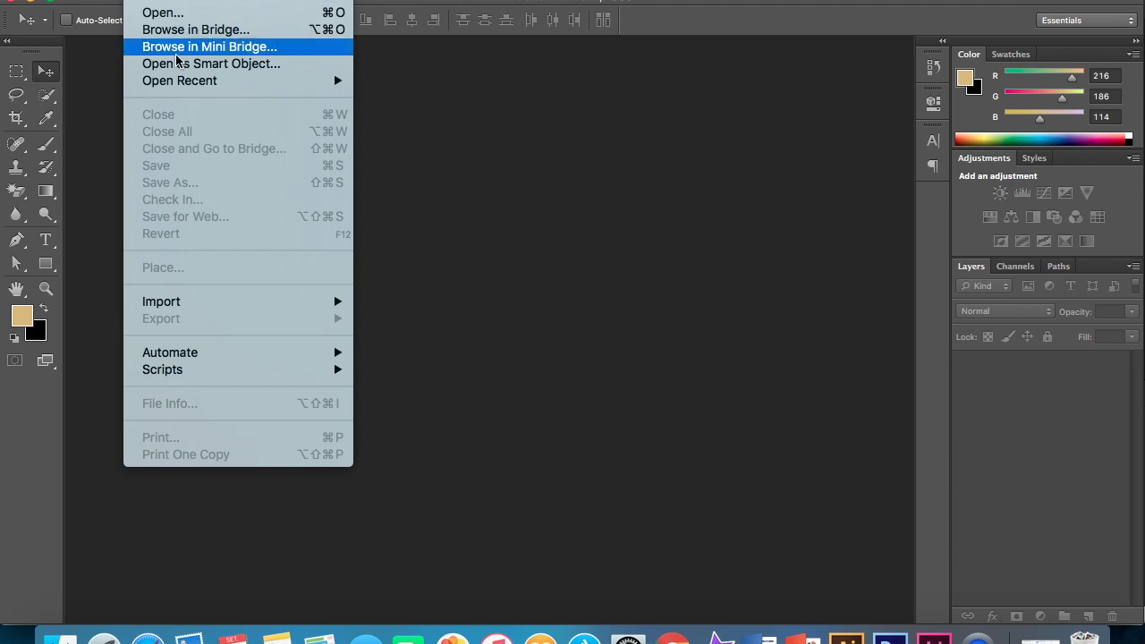
left_click(248, 19)
scroll(757, 186, "down", 5)
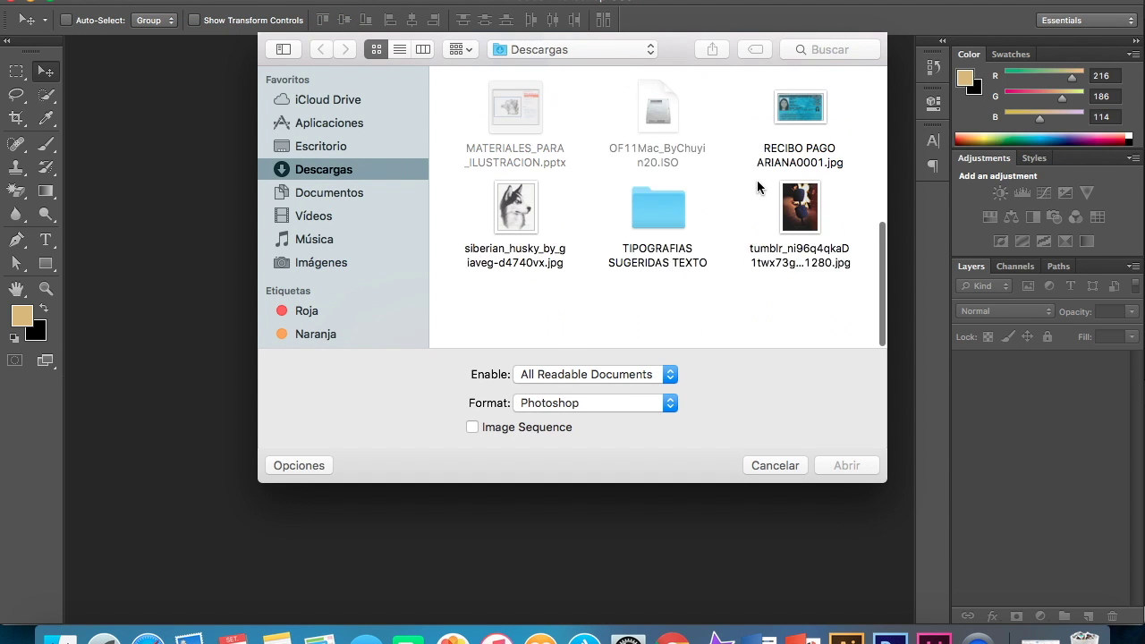
double_click(798, 263)
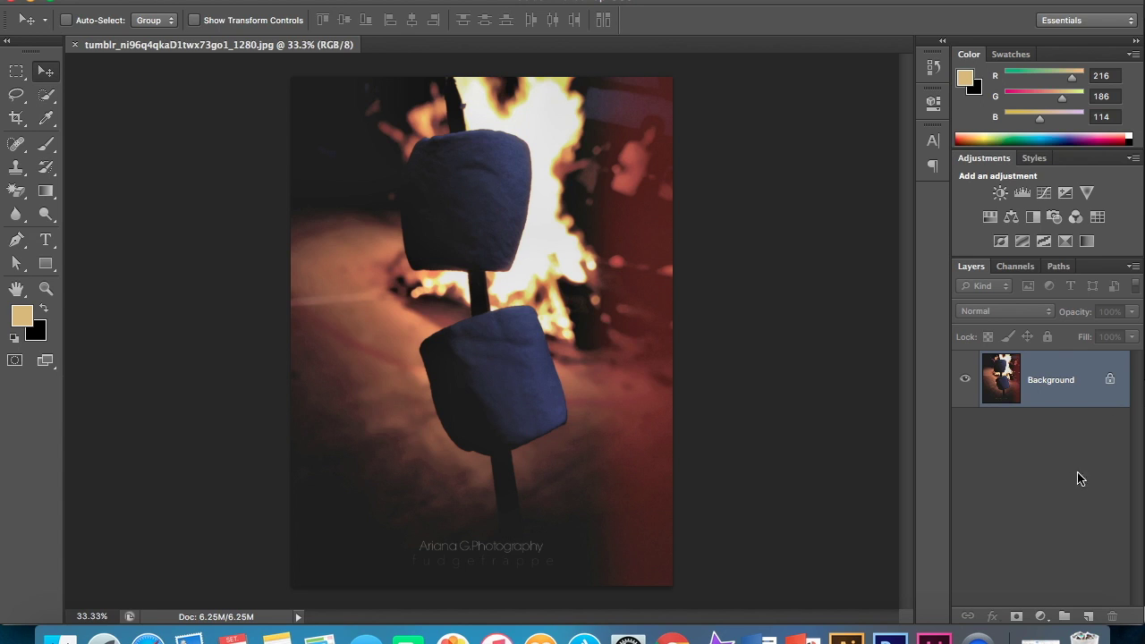
Add two new layers, then delete both, leaving only the Background layer.
left_click(1087, 617)
left_click(1088, 617)
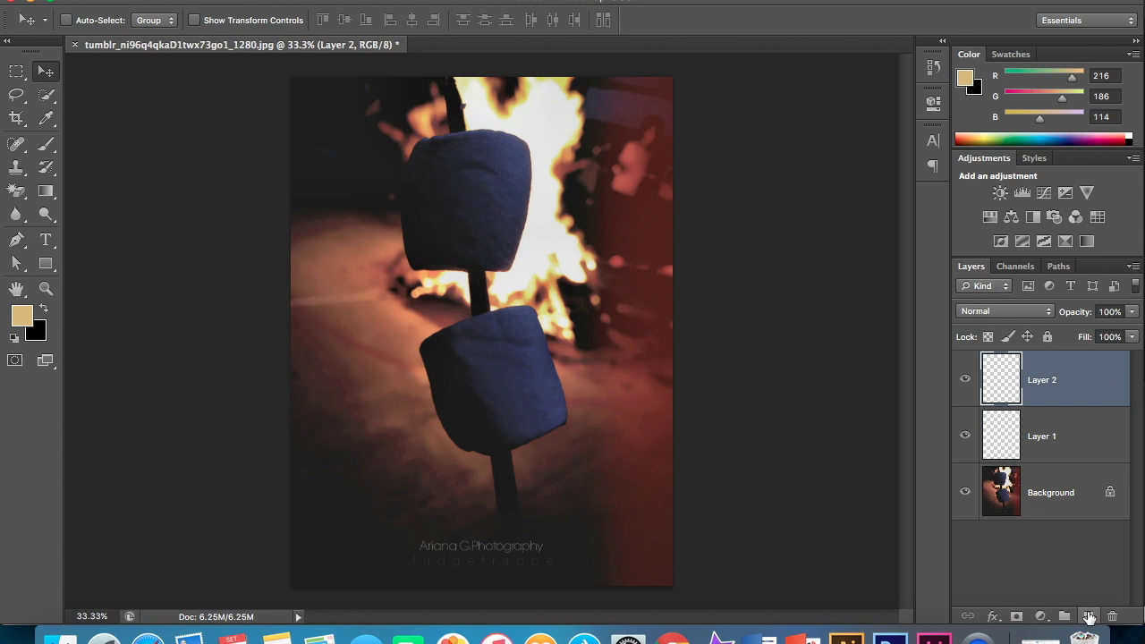
key("Delete")
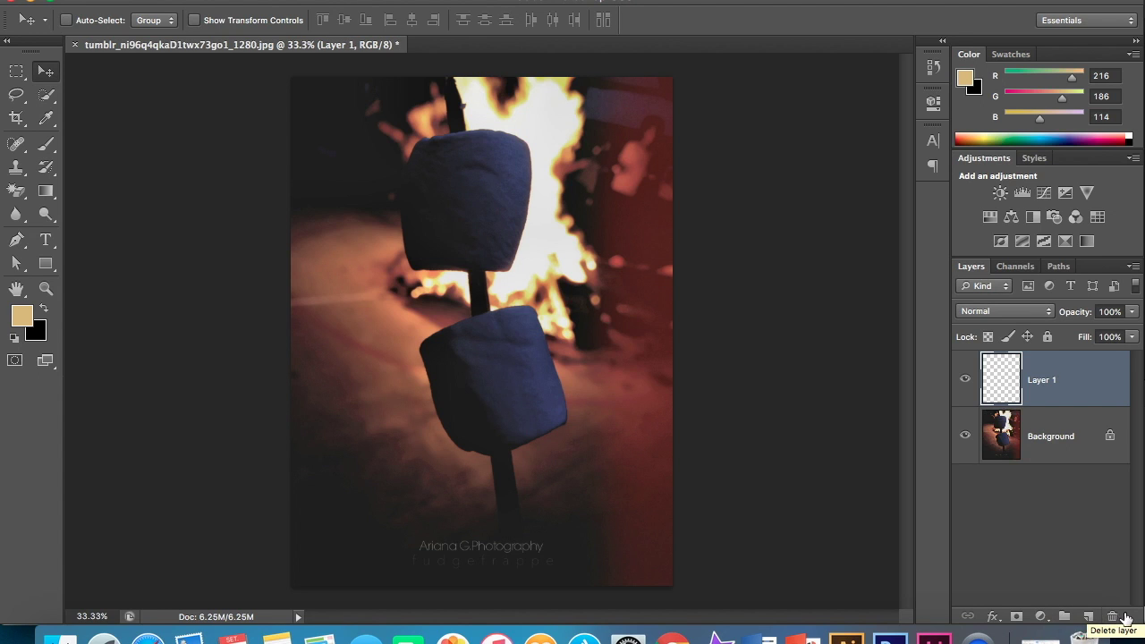
left_click(1114, 616)
key("Return")
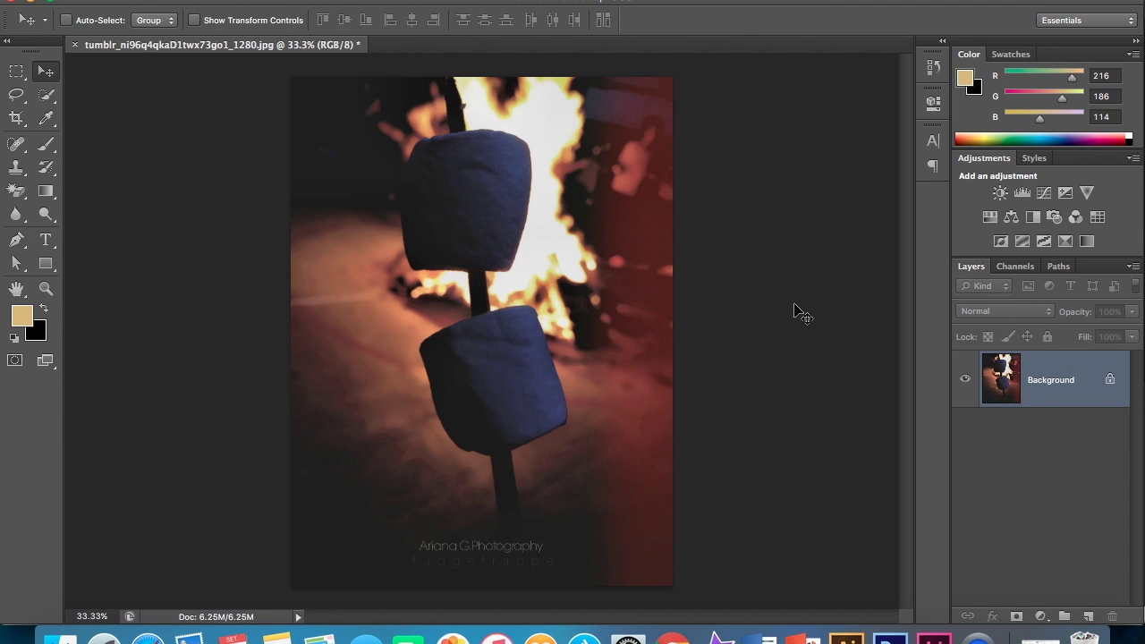
Zoom in and brush a Quick Selection over the lower marshmallow.
left_click(48, 96)
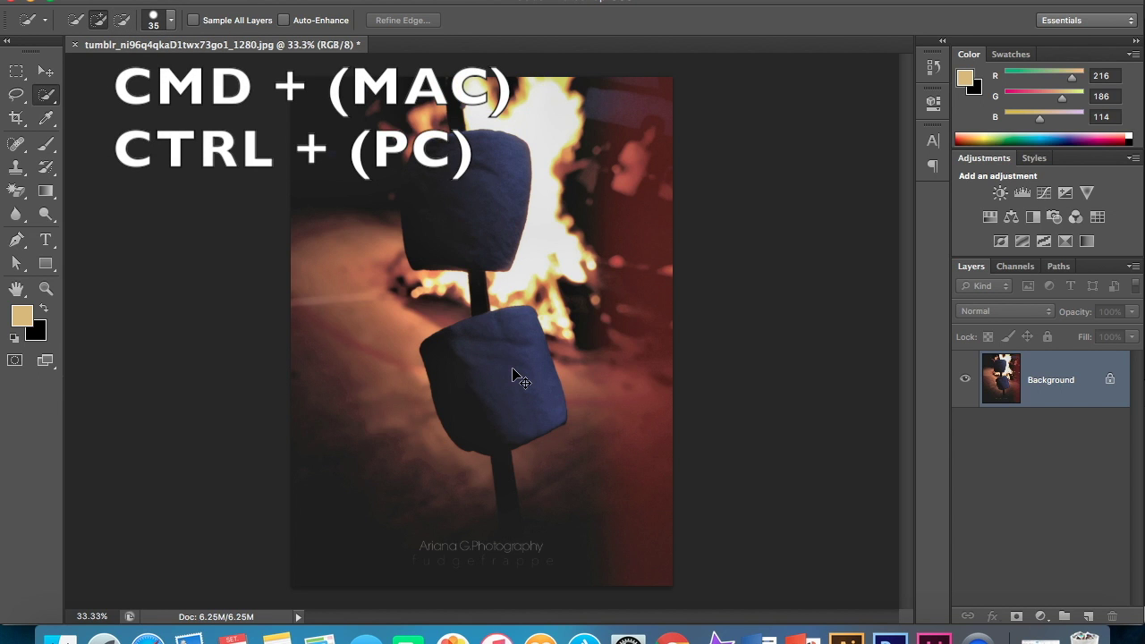
key("super+plus")
key("super+plus")
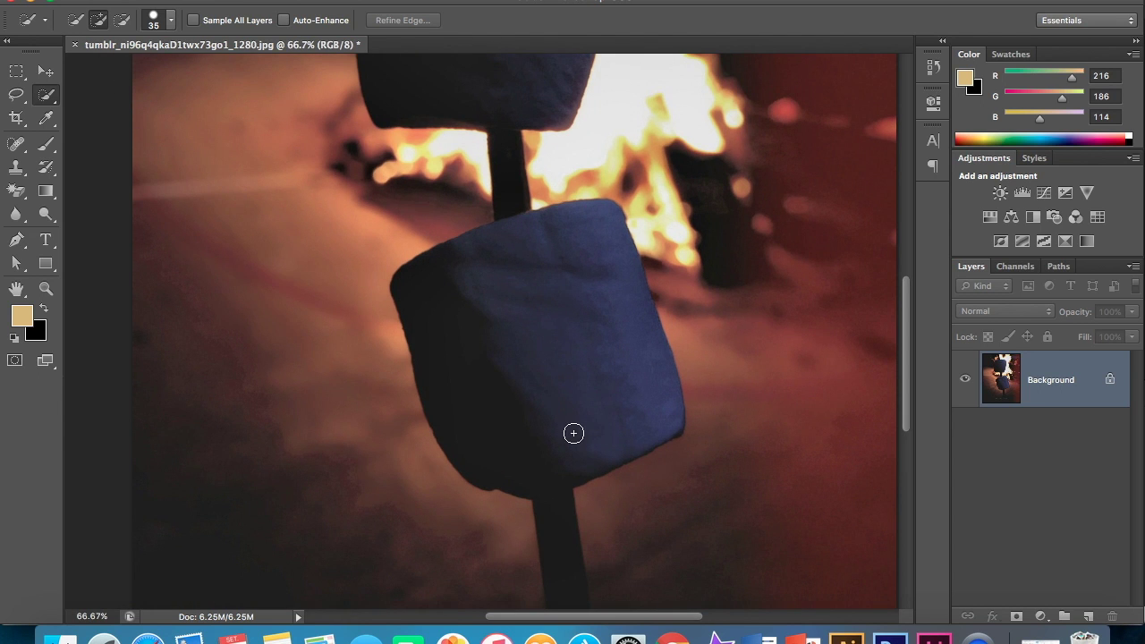
left_click(573, 433)
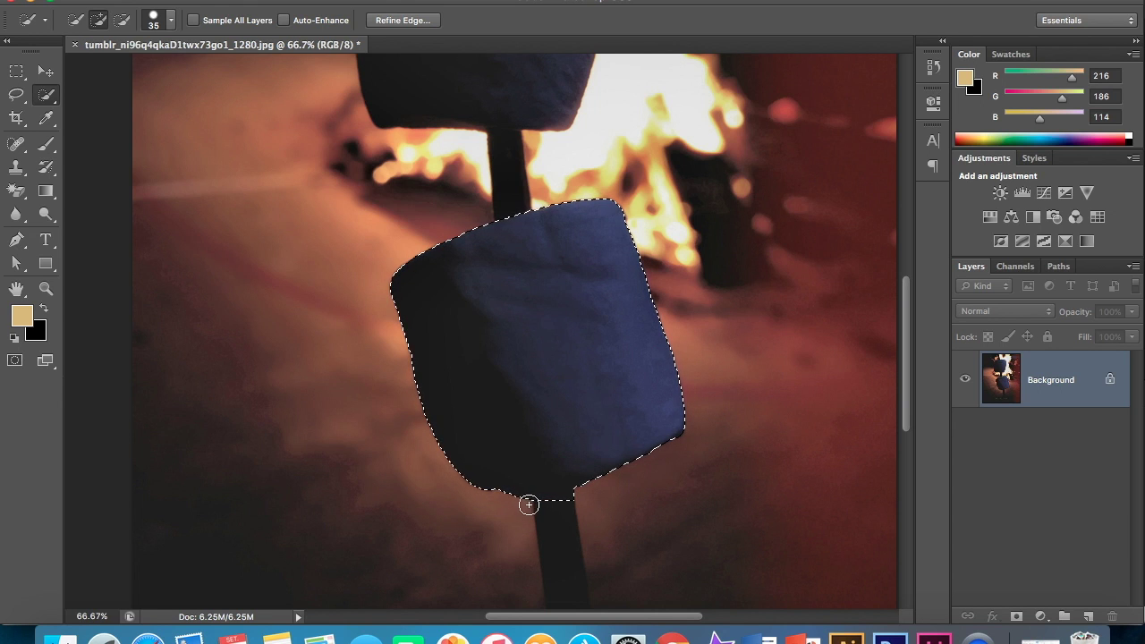
Subtract the stick from the selection, return to Add mode, and copy the marshmallow.
left_click(125, 25)
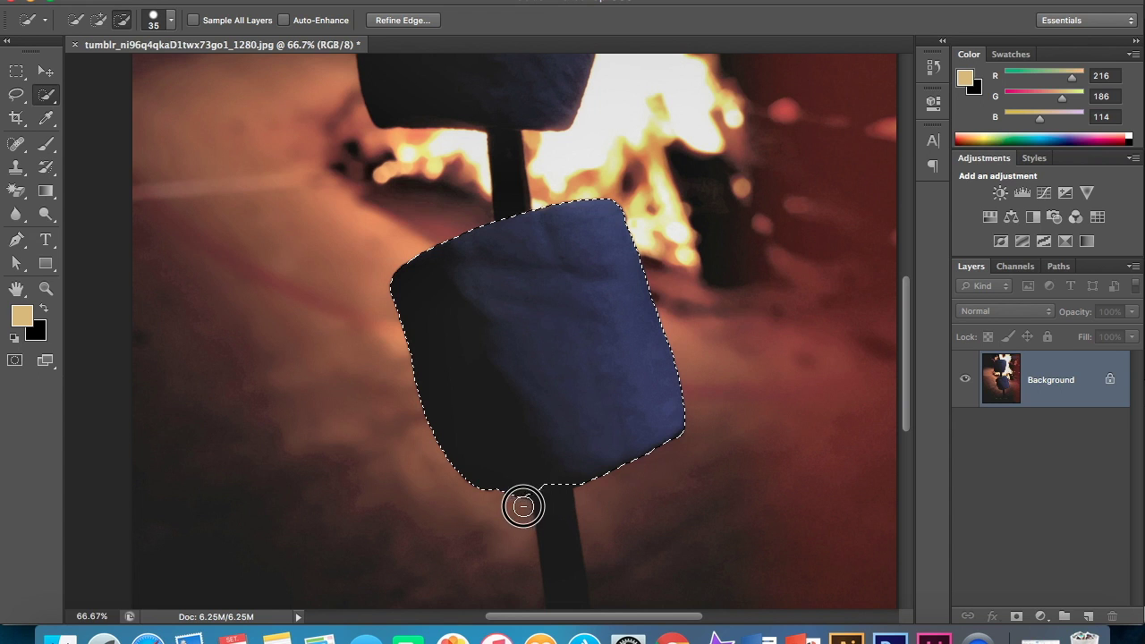
left_click(98, 19)
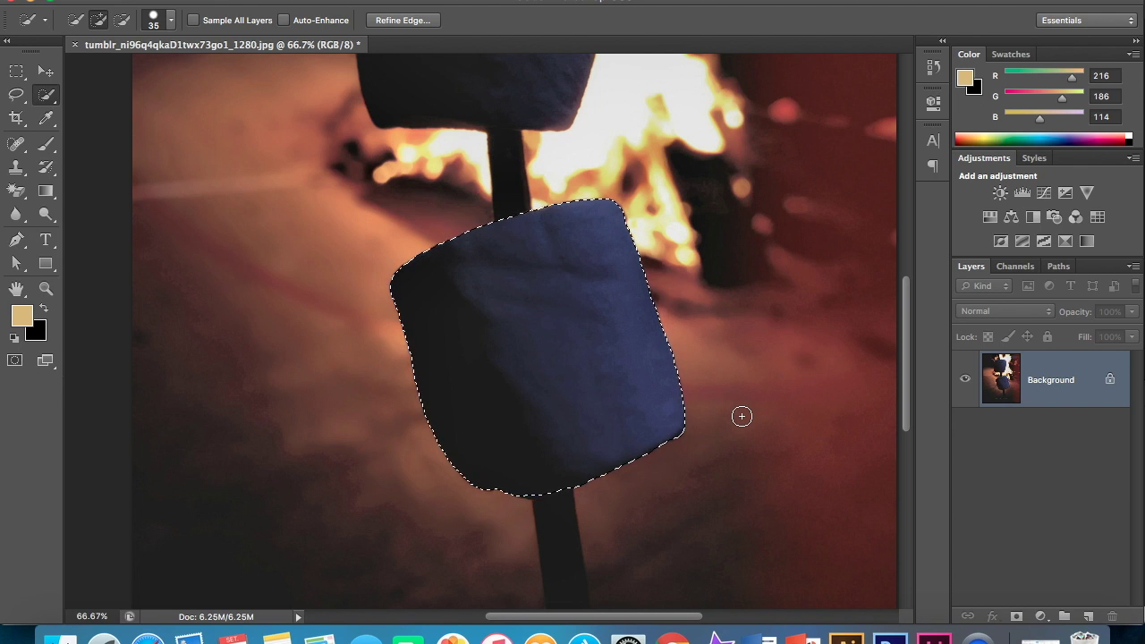
key("super+c")
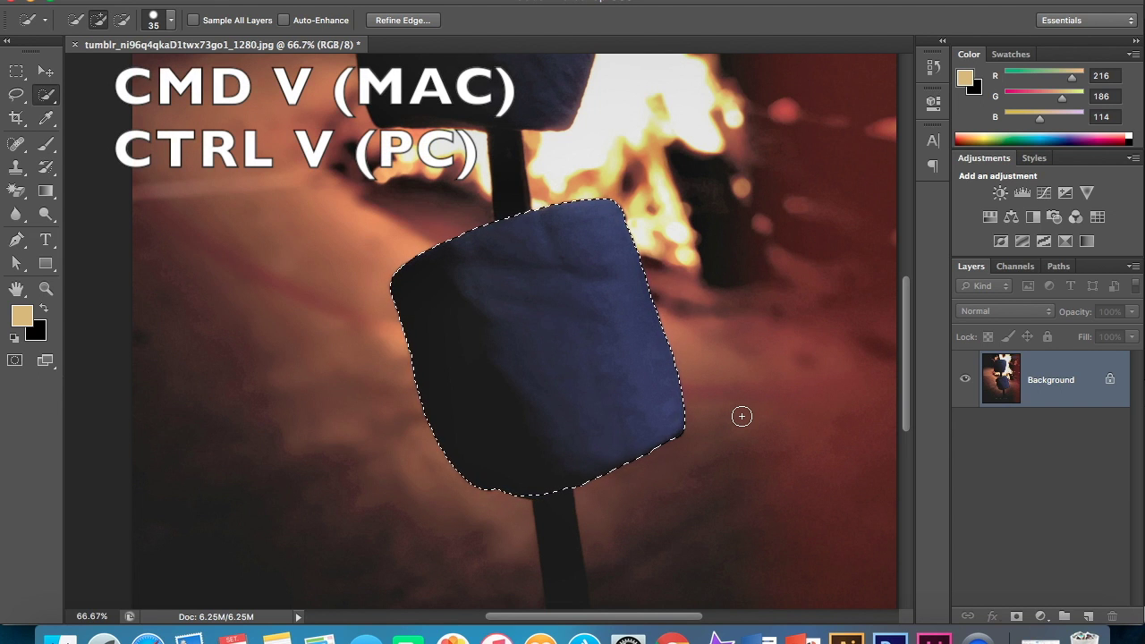
Paste the marshmallow onto Layer 1 and hide the Background layer.
key("super+v")
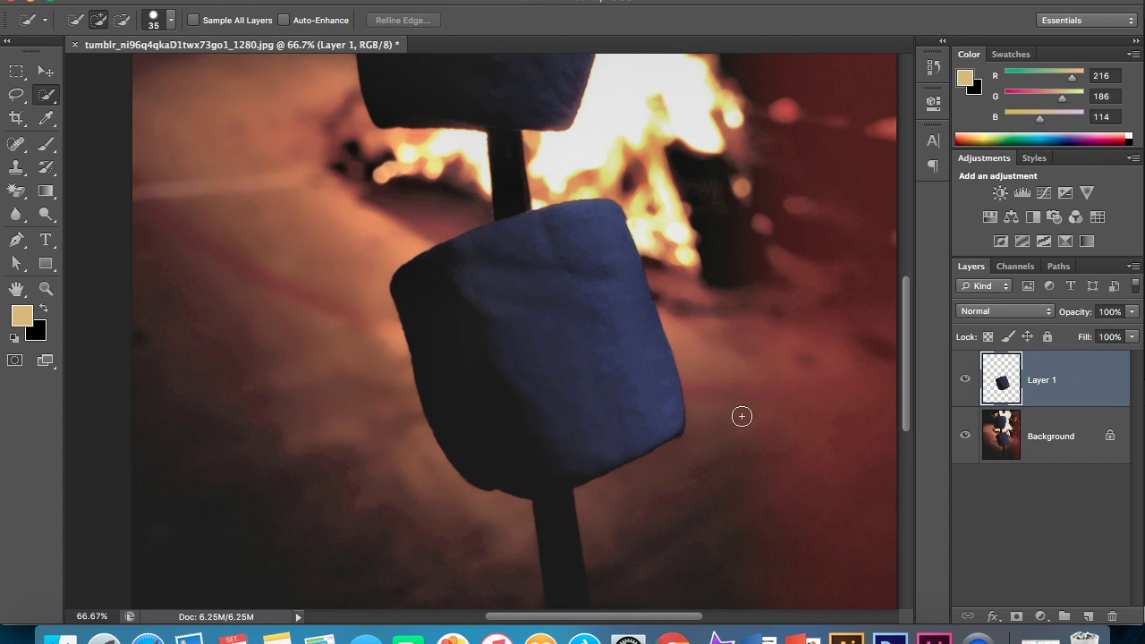
left_click(964, 437)
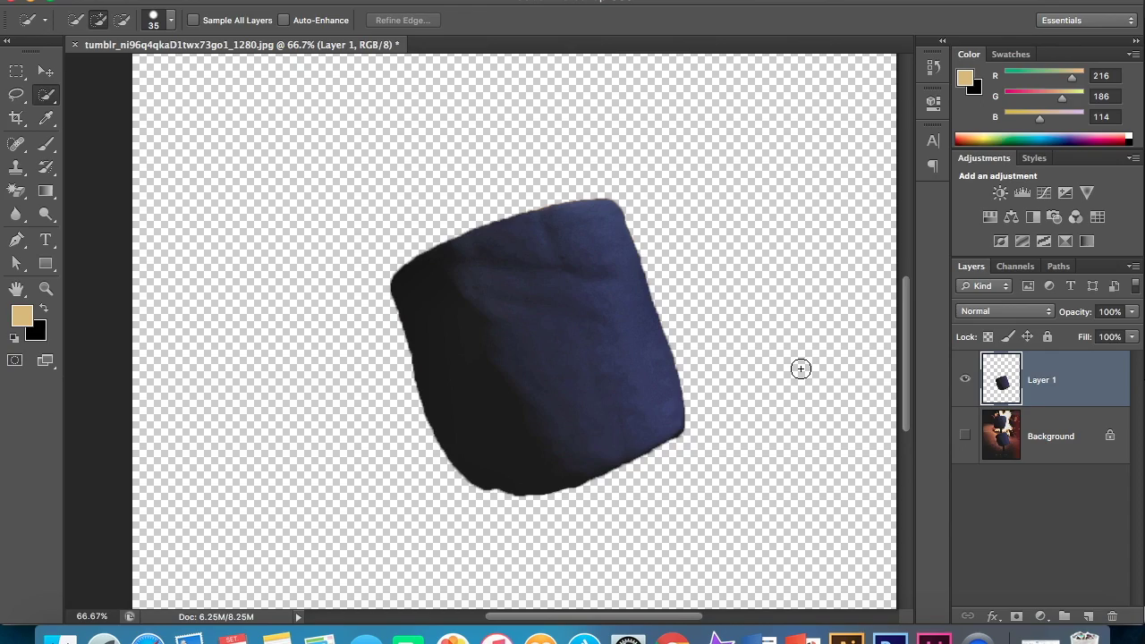